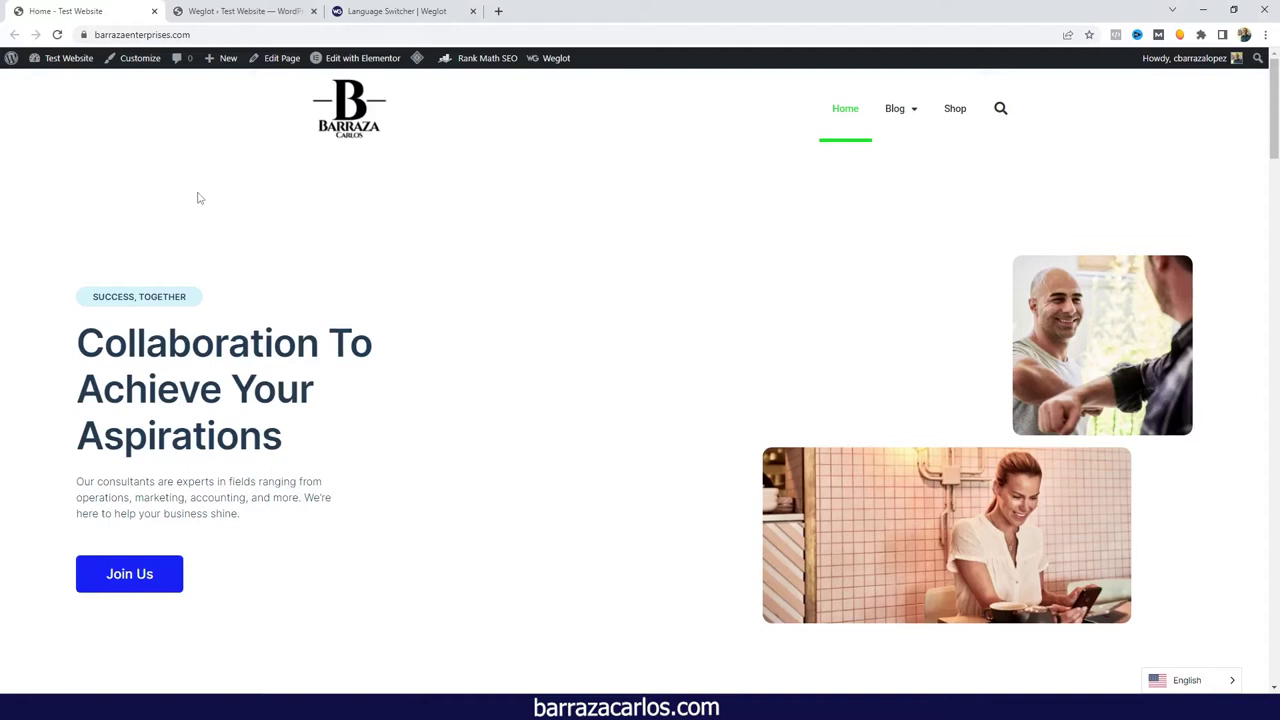
Expand the bottom-right English switcher to show Deutsch and English, then go to the Weglot settings.
{"action": "left_click", "coordinate": [1165, 680]}
{"action": "left_click", "coordinate": [220, 14]}
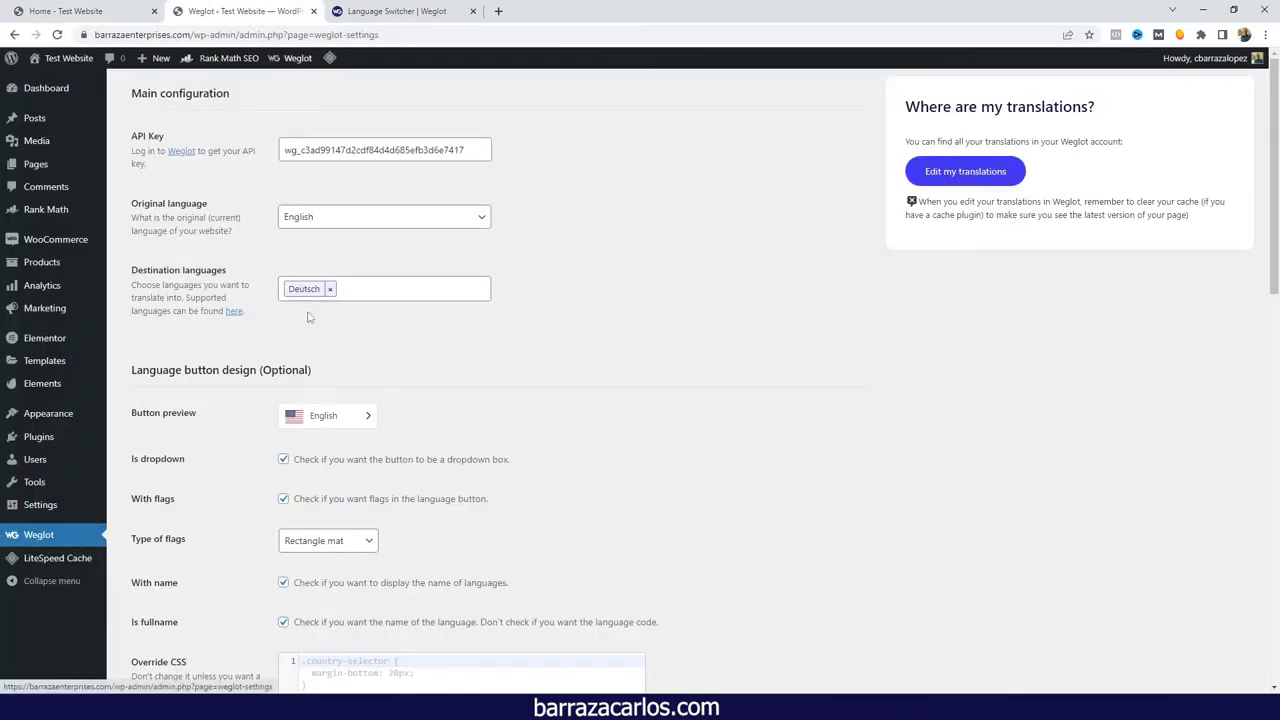
{"action": "scroll", "coordinate": [400, 330], "scroll_direction": "down", "scroll_amount": 3}
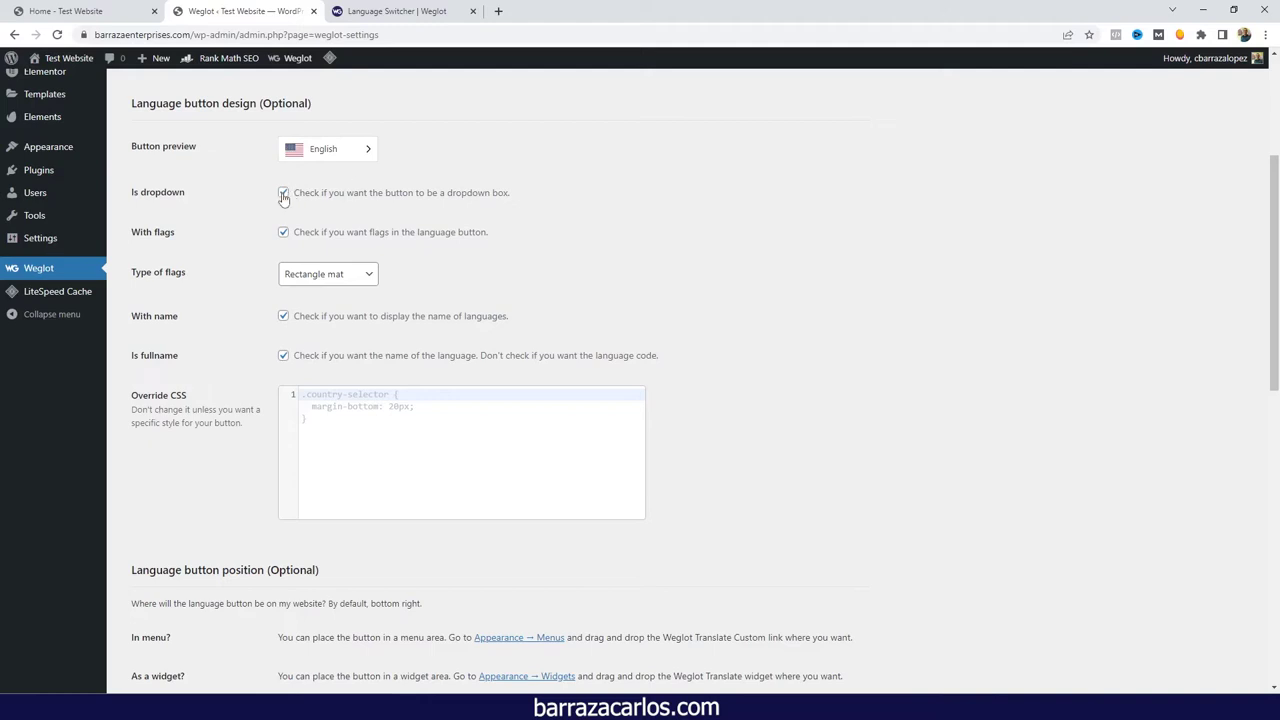
{"action": "left_click", "coordinate": [283, 192]}
{"action": "left_click", "coordinate": [283, 188]}
{"action": "left_click", "coordinate": [283, 233]}
{"action": "left_click", "coordinate": [283, 232]}
{"action": "left_click", "coordinate": [302, 277]}
{"action": "left_click", "coordinate": [319, 333]}
{"action": "left_click", "coordinate": [320, 277]}
{"action": "left_click", "coordinate": [317, 307]}
{"action": "left_click", "coordinate": [313, 282]}
{"action": "left_click", "coordinate": [313, 289]}
{"action": "left_click", "coordinate": [284, 317]}
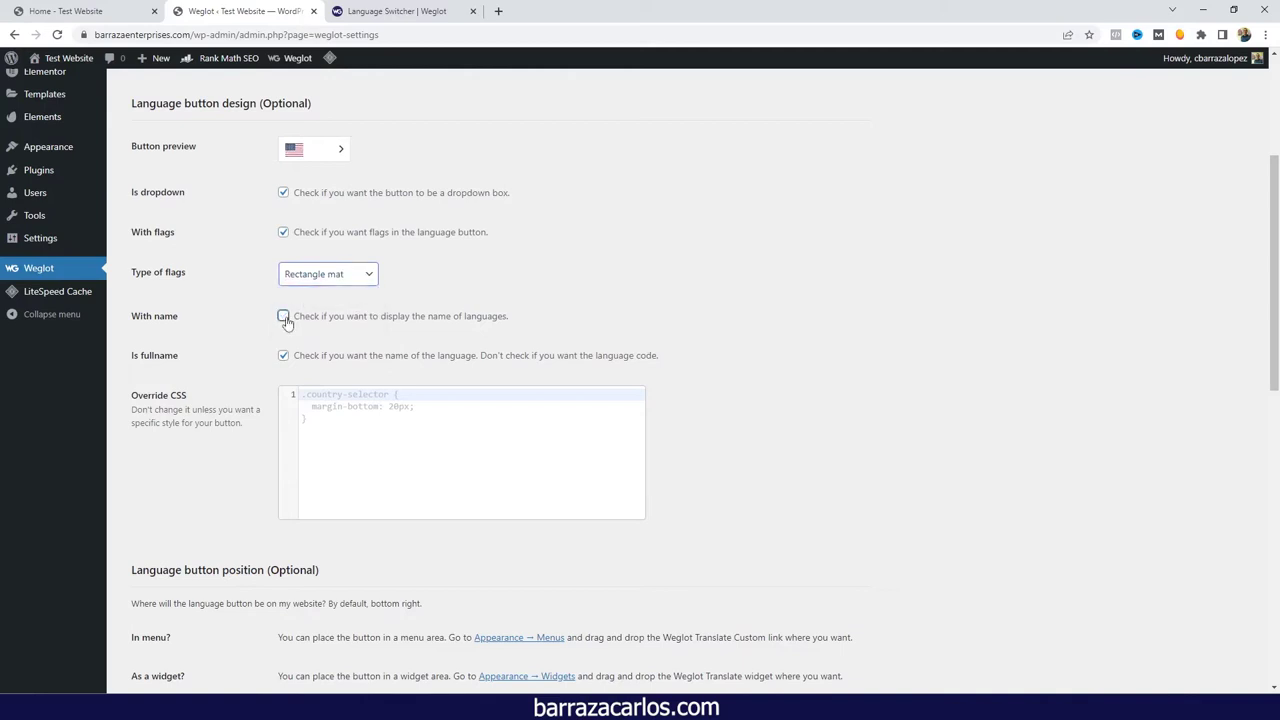
{"action": "left_click", "coordinate": [284, 318]}
{"action": "left_click", "coordinate": [283, 357]}
{"action": "left_click", "coordinate": [283, 358]}
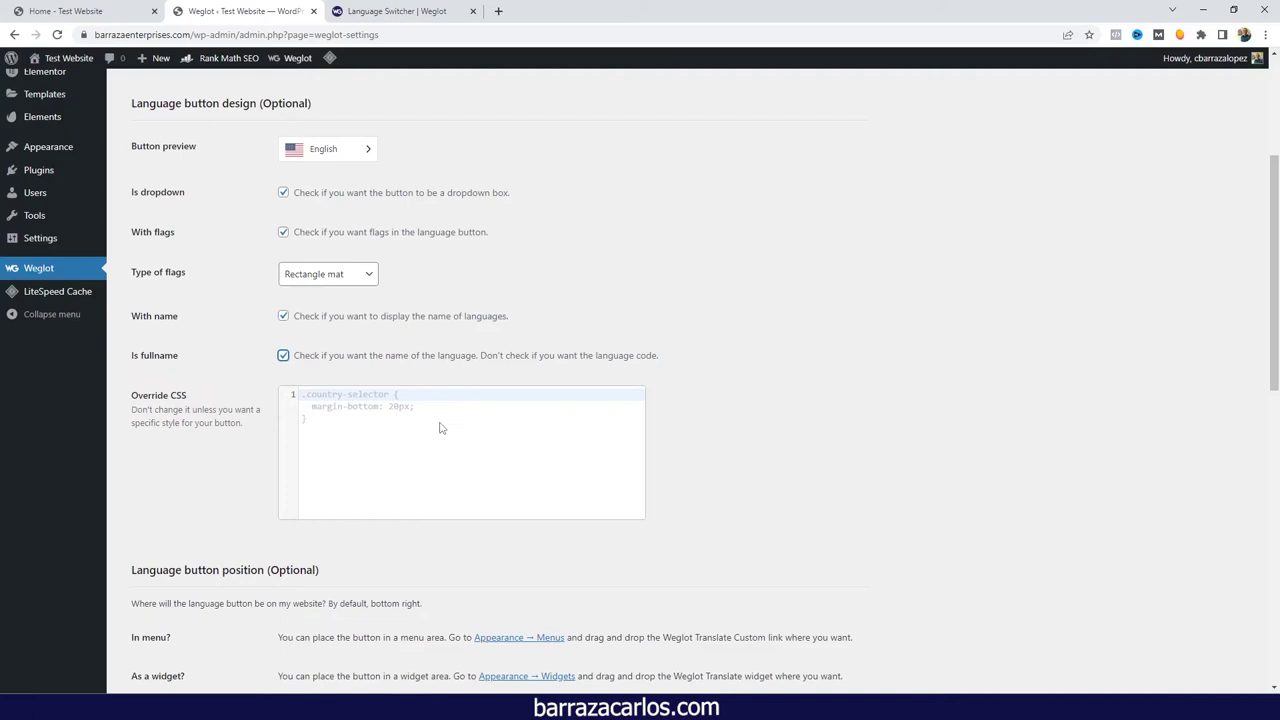
{"action": "scroll", "coordinate": [440, 428], "scroll_direction": "down", "scroll_amount": 3}
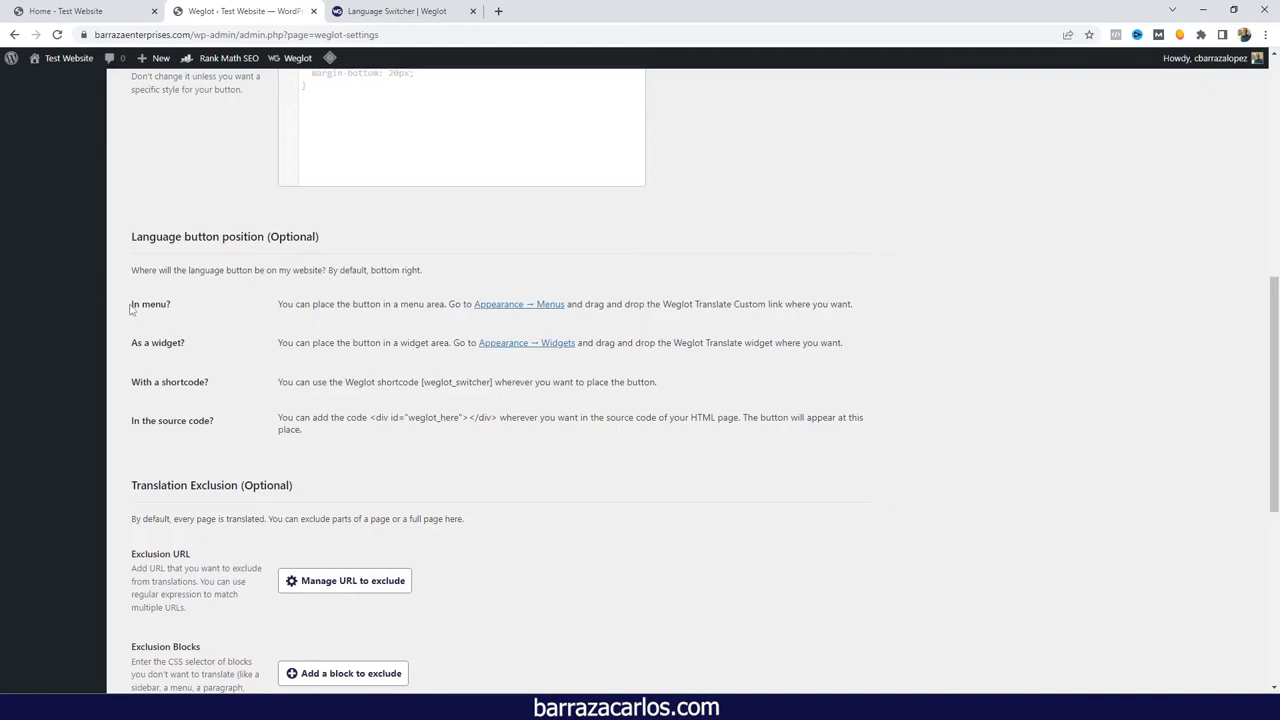
{"action": "left_click_drag", "start_coordinate": [130, 310], "coordinate": [185, 314]}
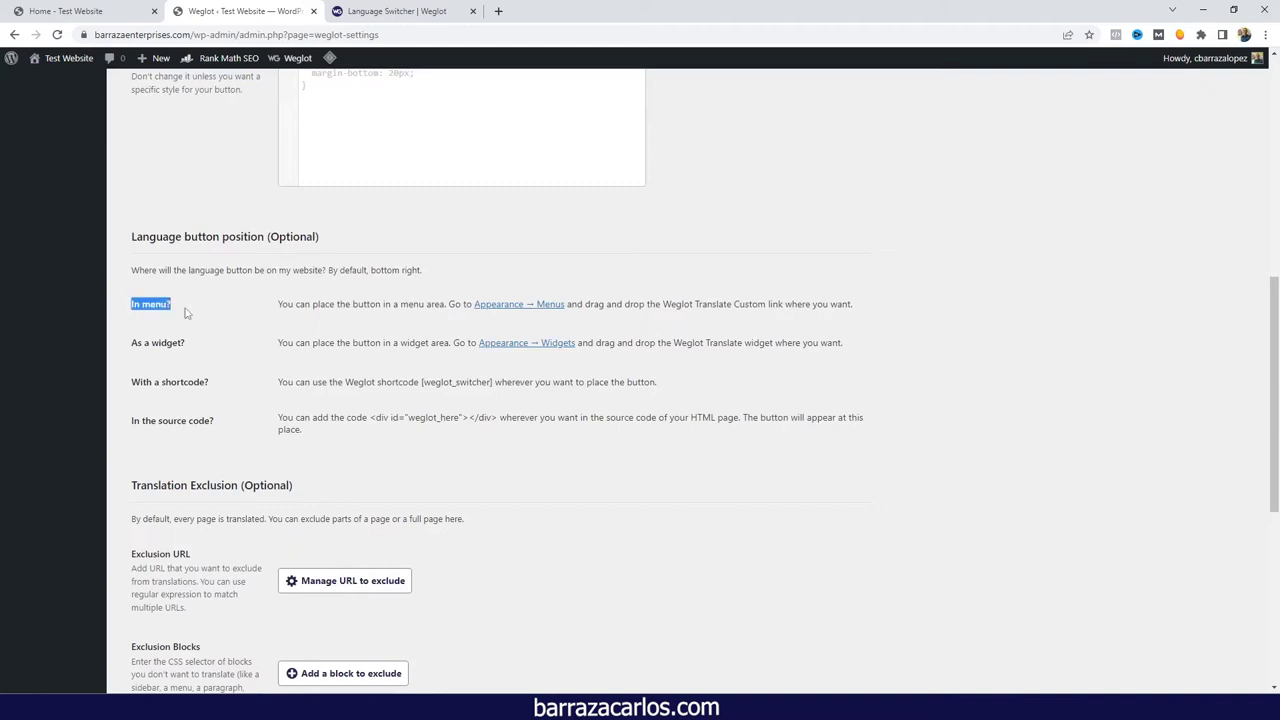
Open the Appearance → Menus page in a new browser tab.
{"action": "right_click", "coordinate": [507, 309]}
{"action": "left_click", "coordinate": [560, 314]}
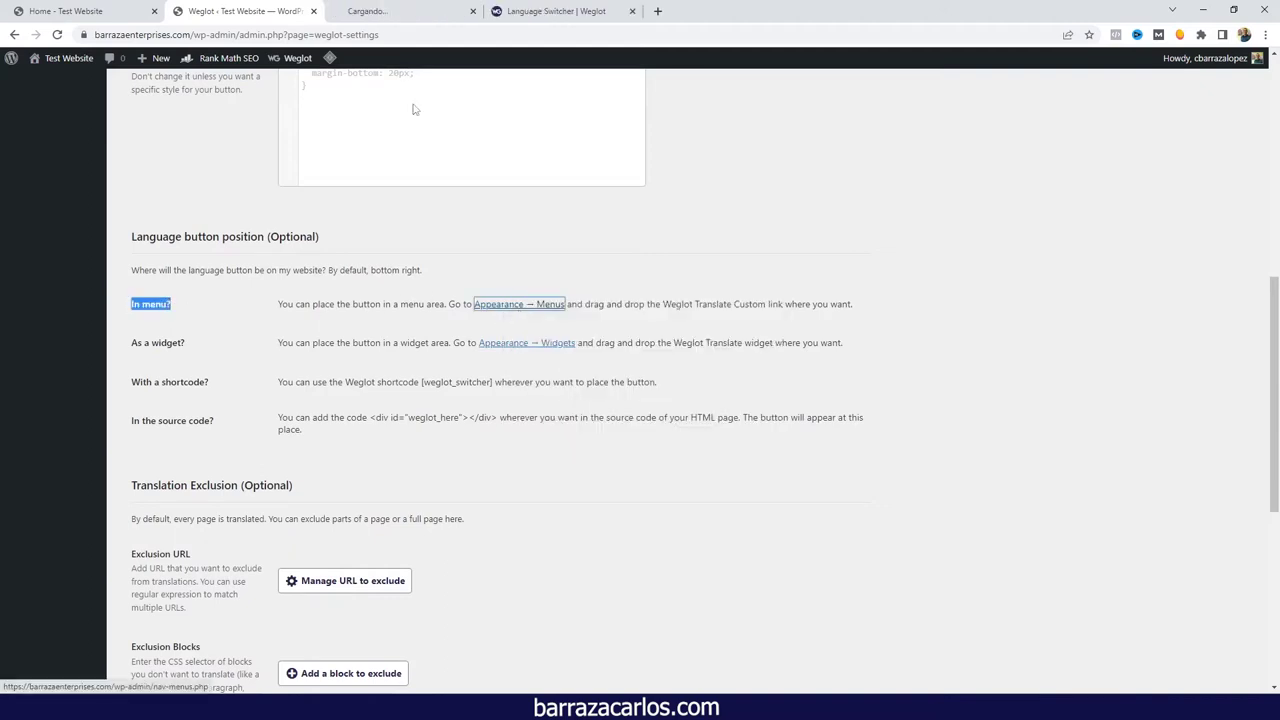
{"action": "left_click", "coordinate": [405, 14]}
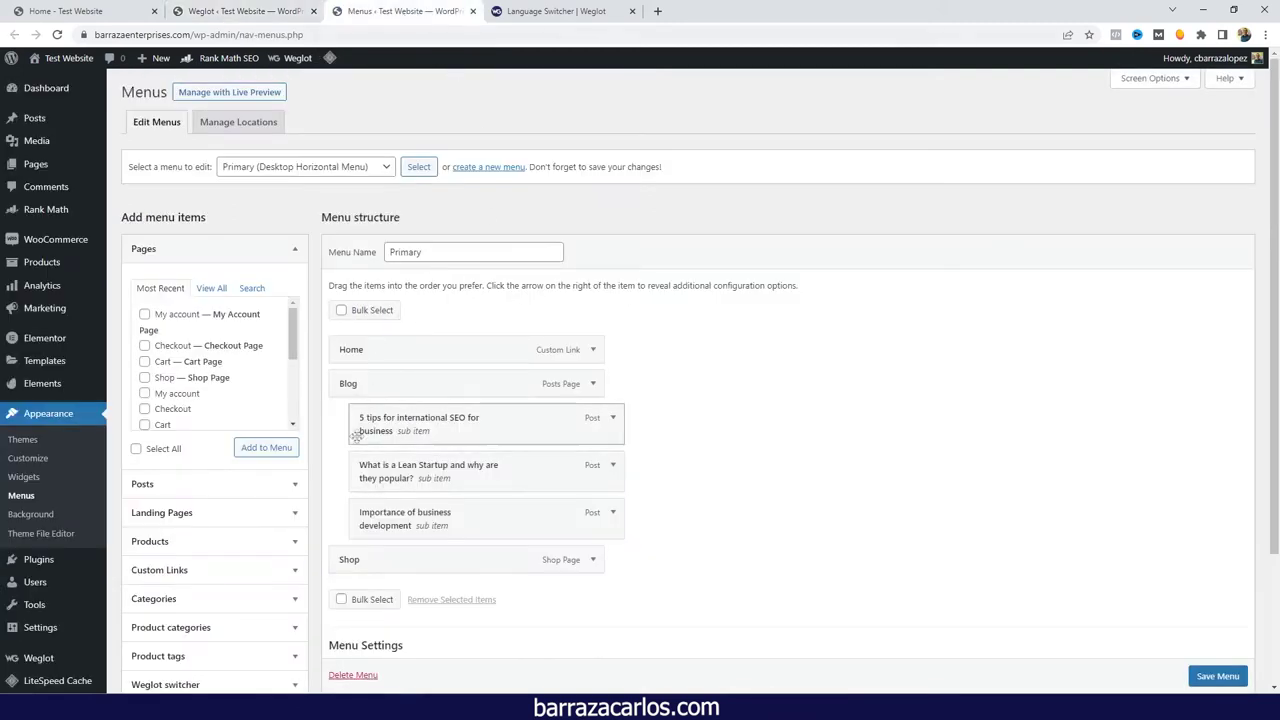
{"action": "scroll", "coordinate": [436, 460], "scroll_direction": "down", "scroll_amount": 1}
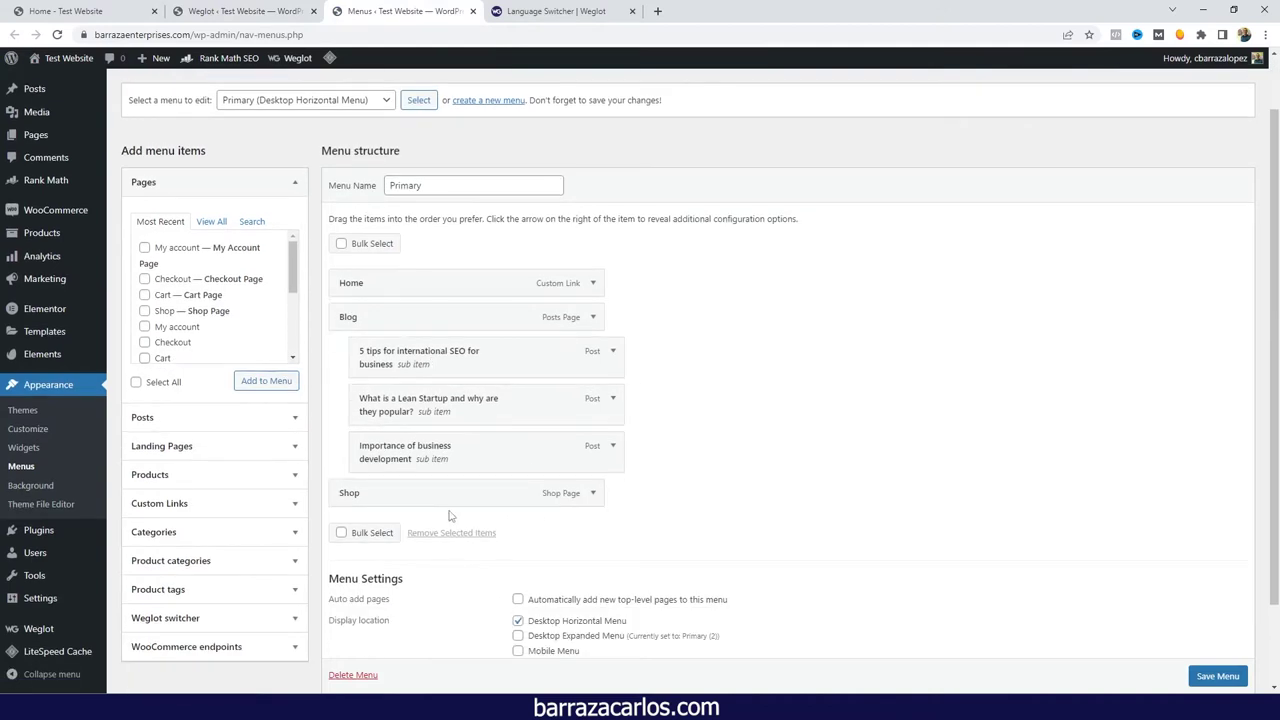
Add the Weglot Switcher item to the Primary menu, save it, and return to the home page.
{"action": "left_click", "coordinate": [226, 624]}
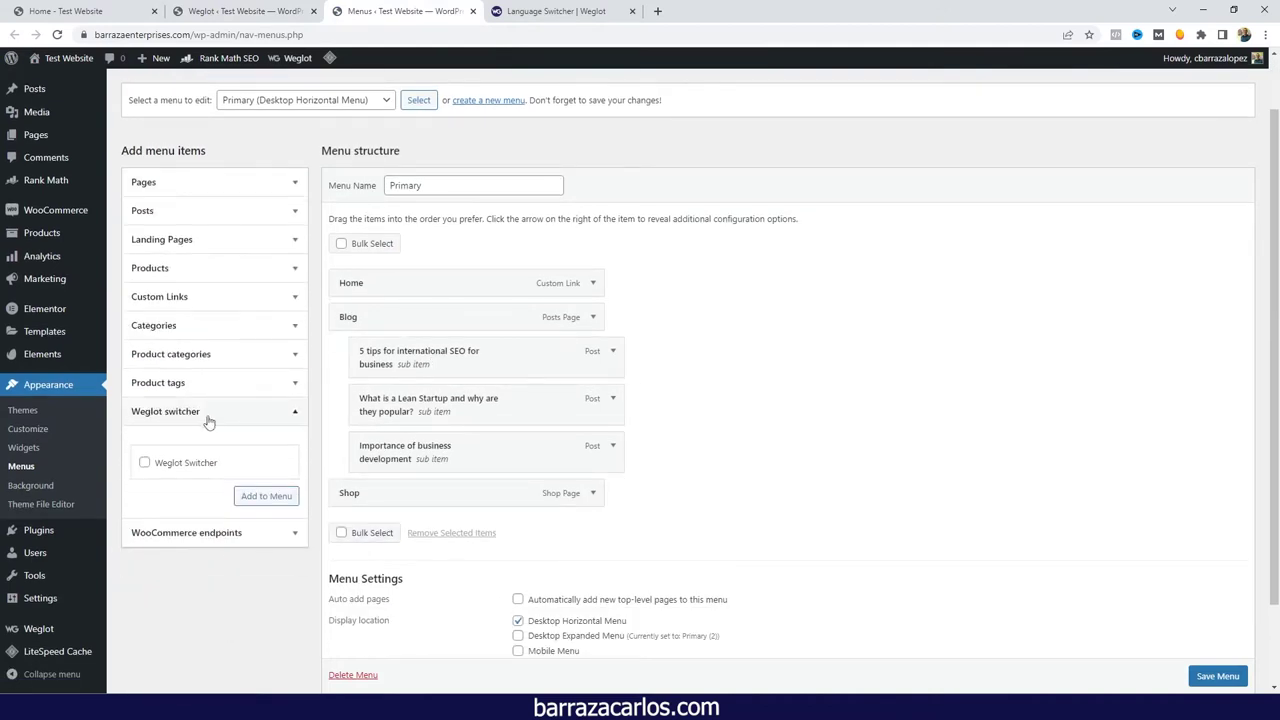
{"action": "left_click", "coordinate": [145, 466]}
{"action": "left_click", "coordinate": [255, 497]}
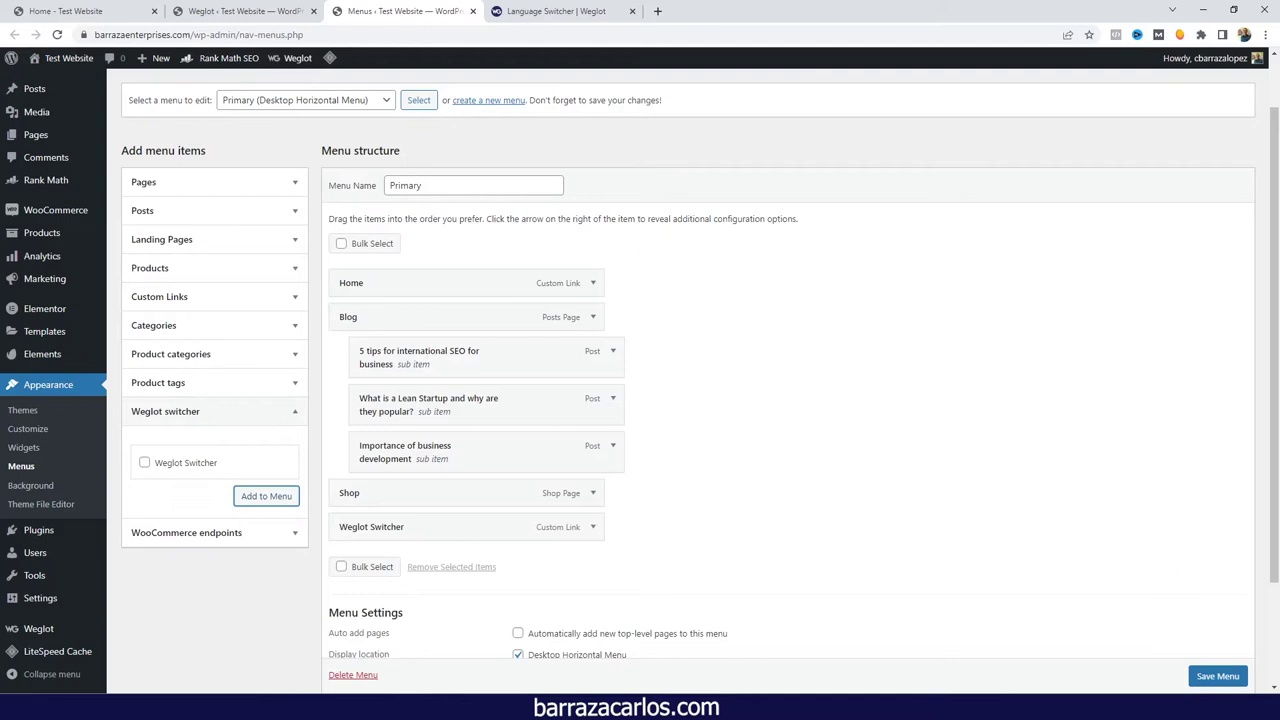
{"action": "left_click", "coordinate": [1216, 676]}
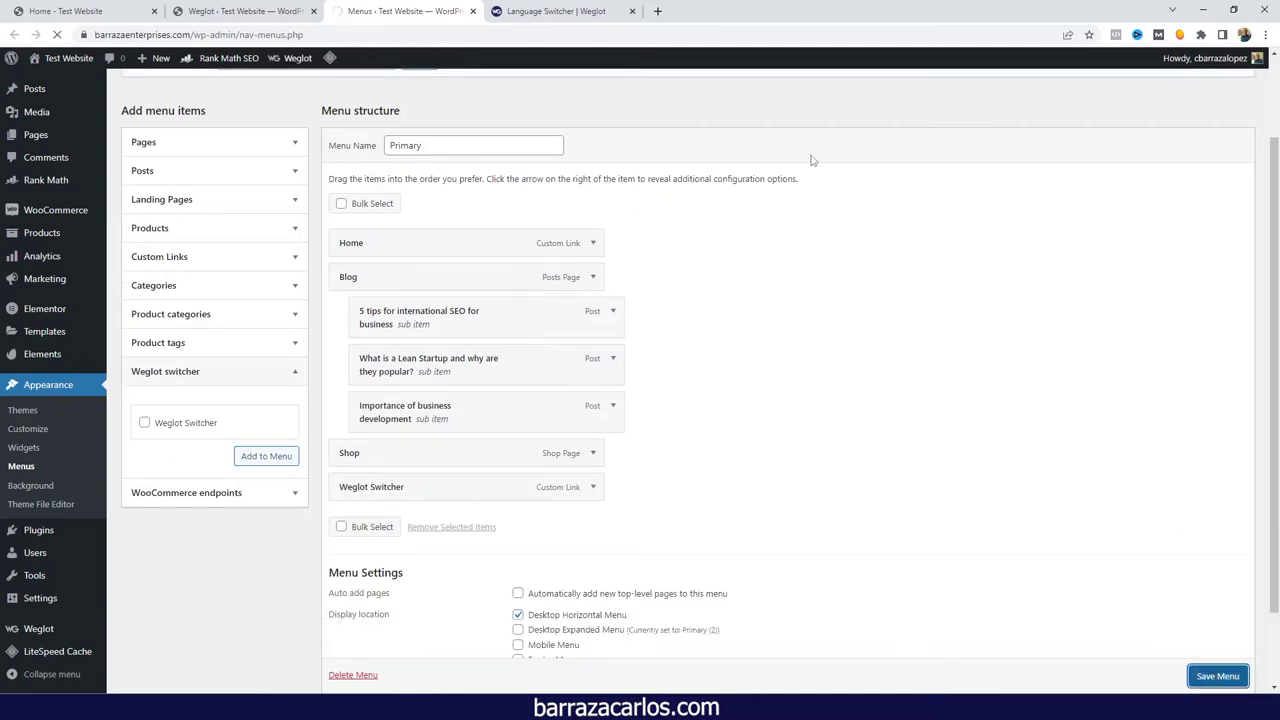
{"action": "left_click", "coordinate": [95, 18]}
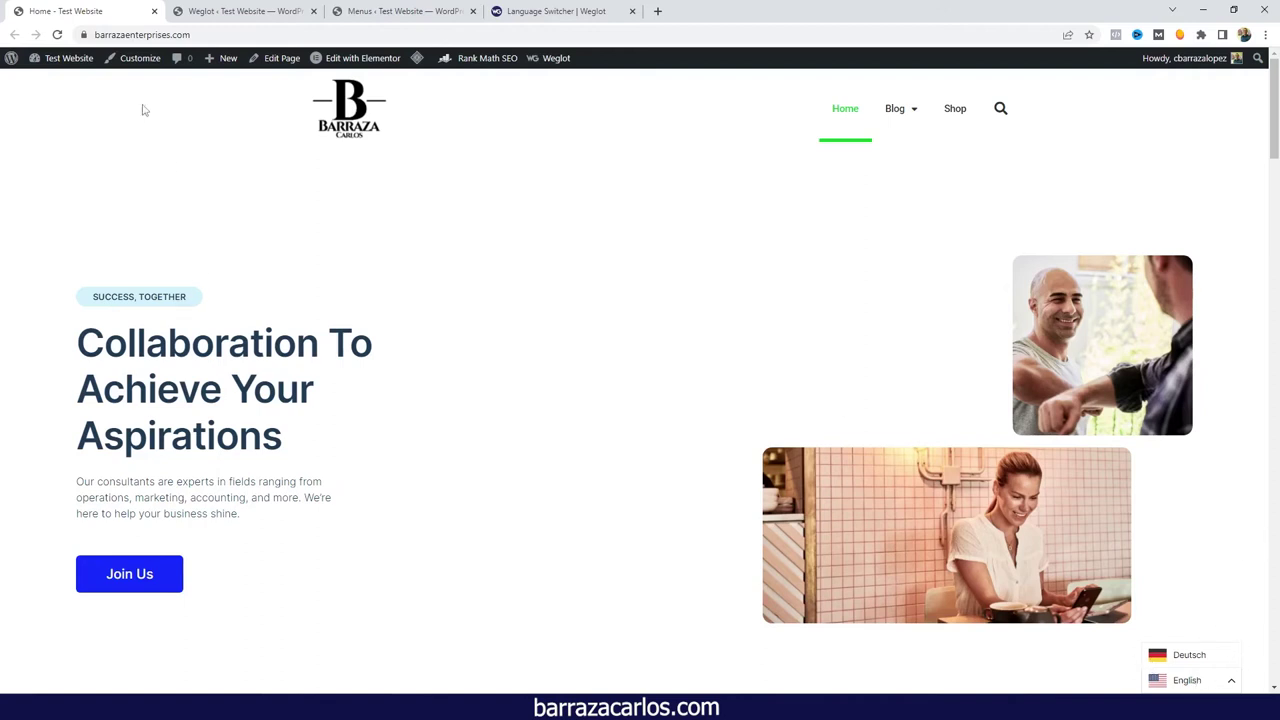
Reload the home page and check the English menu item's Deutsch dropdown in the header.
{"action": "left_click", "coordinate": [57, 35]}
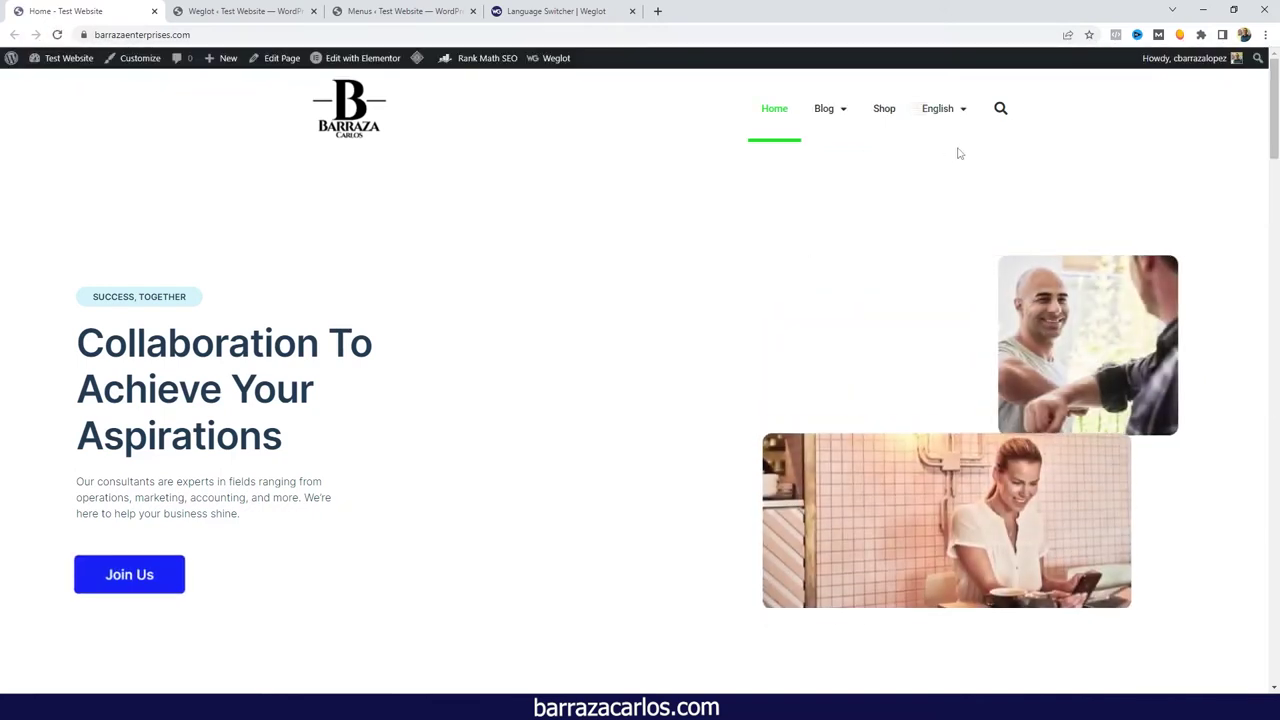
{"action": "mouse_move", "coordinate": [957, 118]}
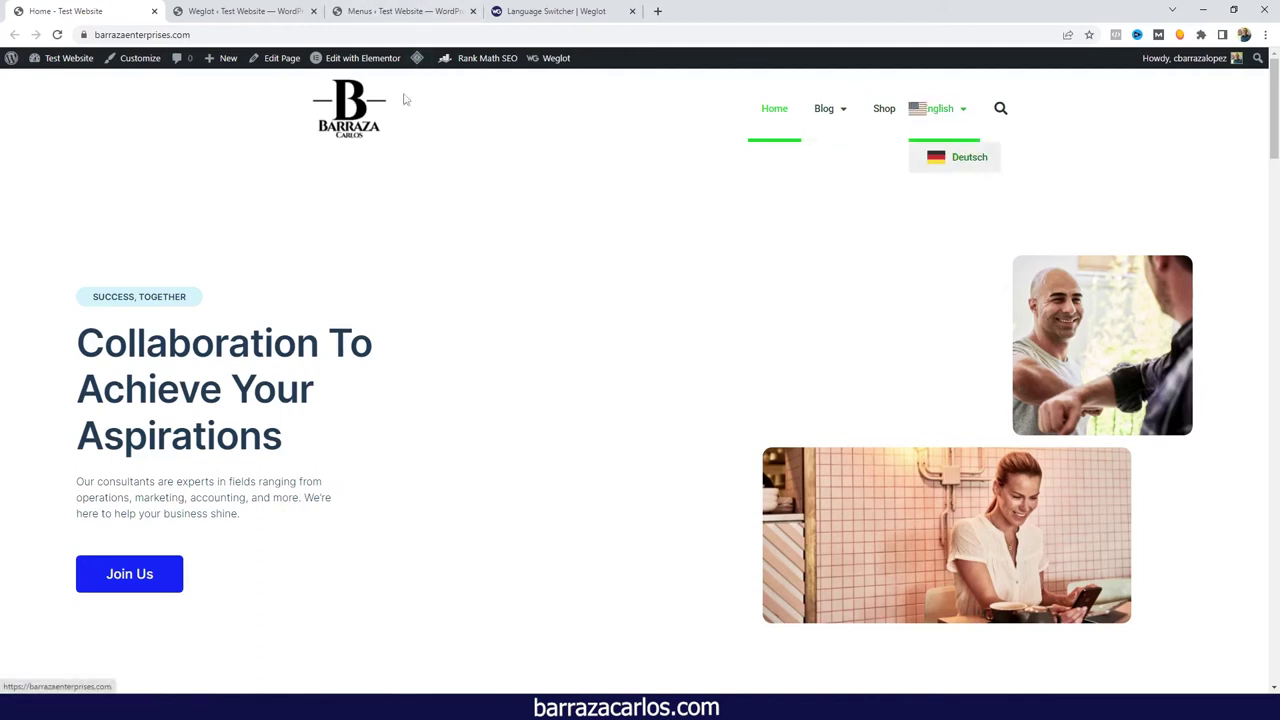
{"action": "left_click", "coordinate": [242, 15]}
Turn off flags on the Weglot language button, save, and reload the home page to check.
{"action": "scroll", "coordinate": [403, 249], "scroll_direction": "up", "scroll_amount": 5}
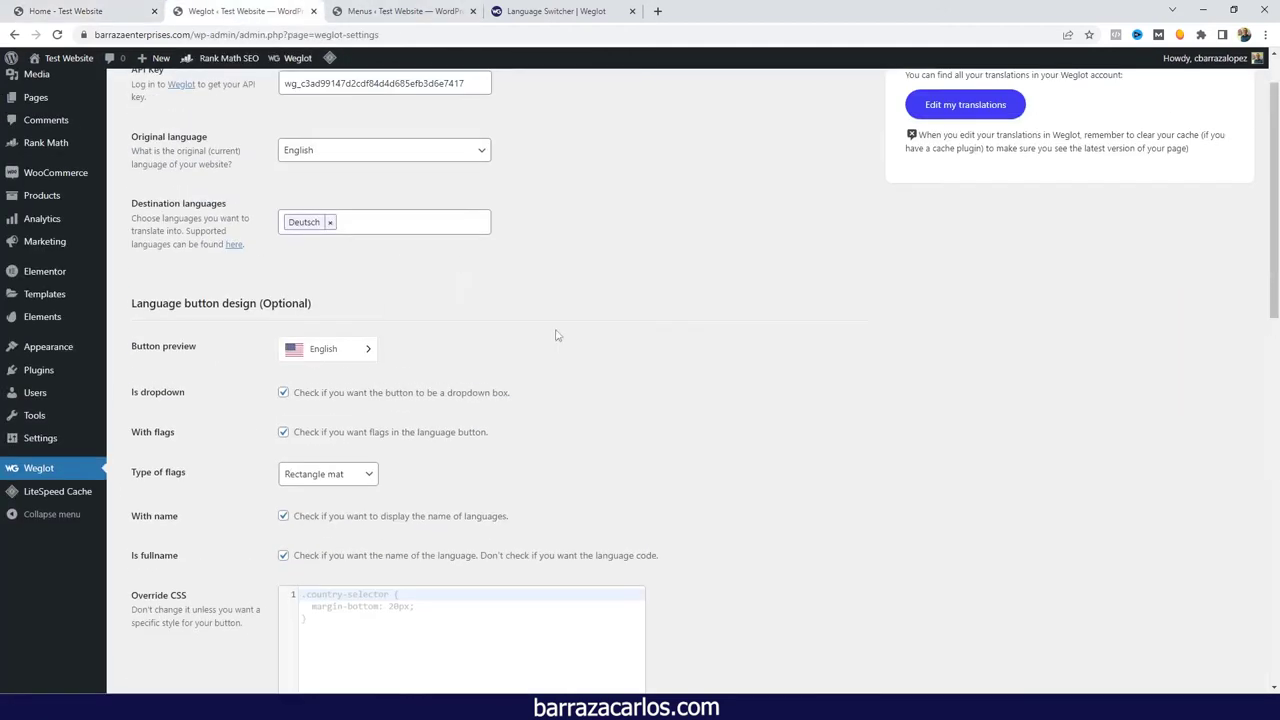
{"action": "left_click", "coordinate": [283, 432]}
{"action": "scroll", "coordinate": [400, 428], "scroll_direction": "down", "scroll_amount": 9}
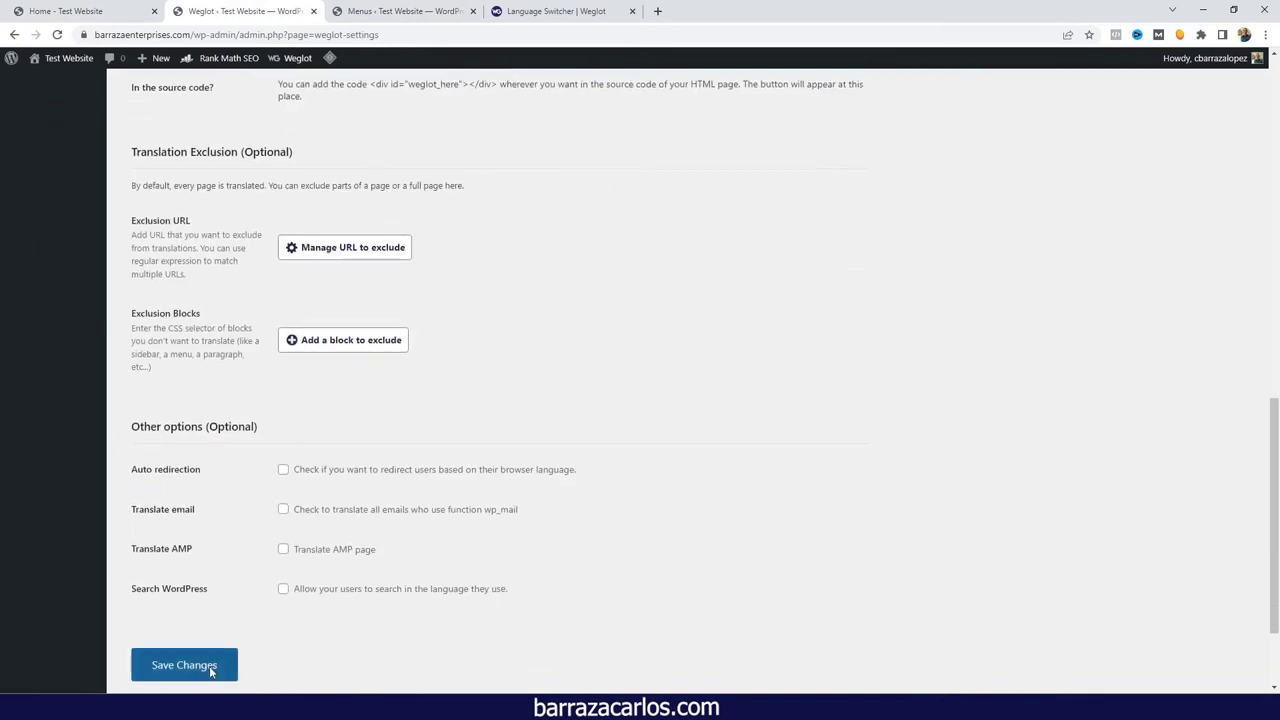
{"action": "left_click", "coordinate": [211, 670]}
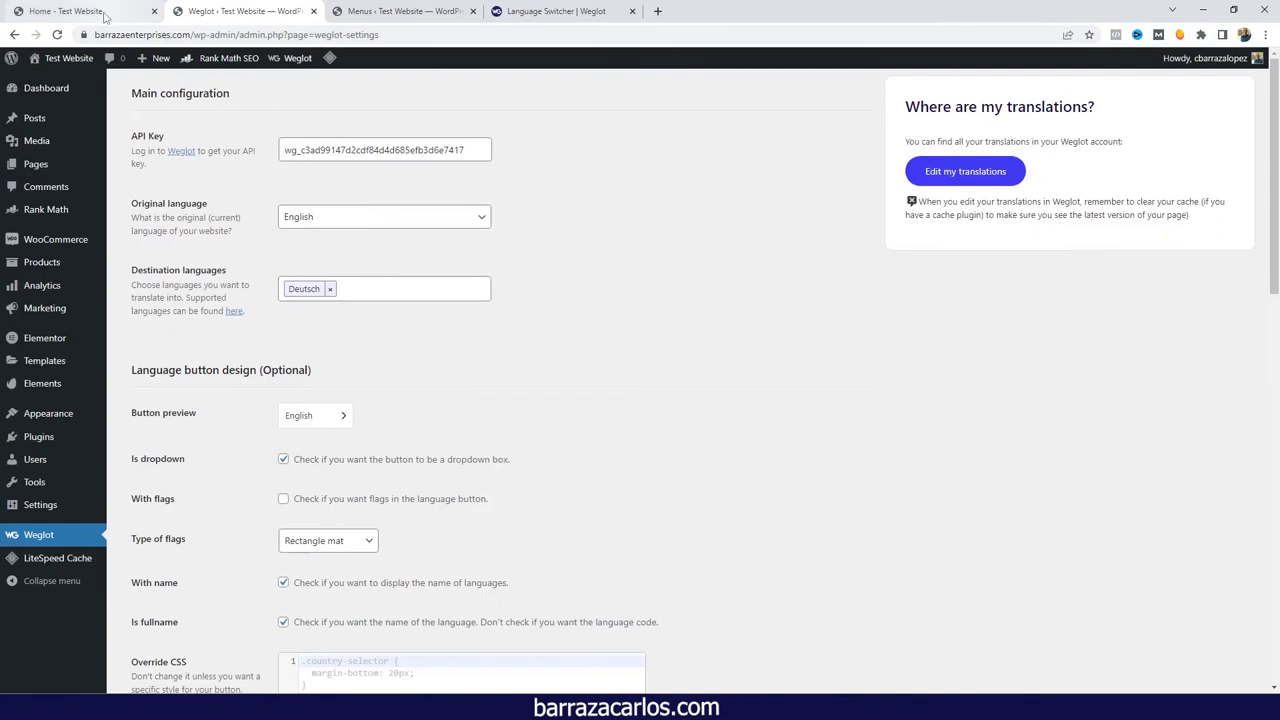
{"action": "left_click", "coordinate": [66, 11]}
{"action": "left_click", "coordinate": [57, 34]}
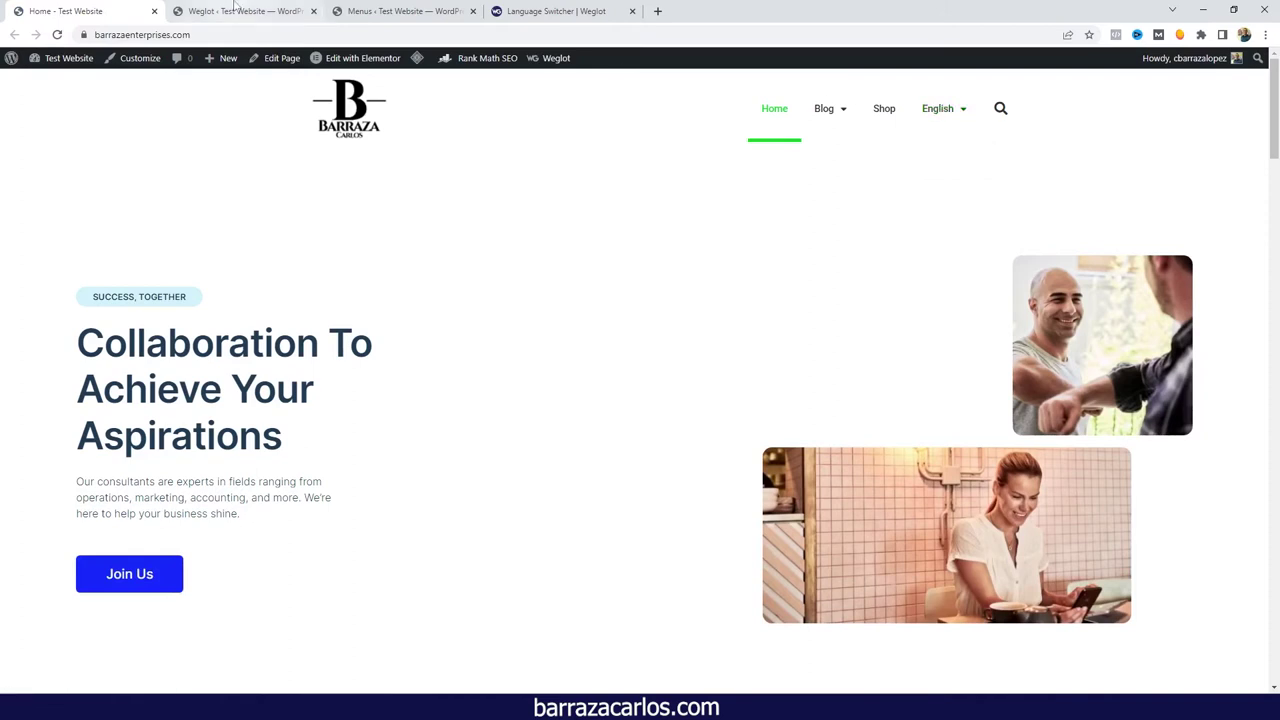
Set the language button to show languages inline instead of as a dropdown, and save.
{"action": "left_click", "coordinate": [234, 9]}
{"action": "scroll", "coordinate": [245, 297], "scroll_direction": "down", "scroll_amount": 3}
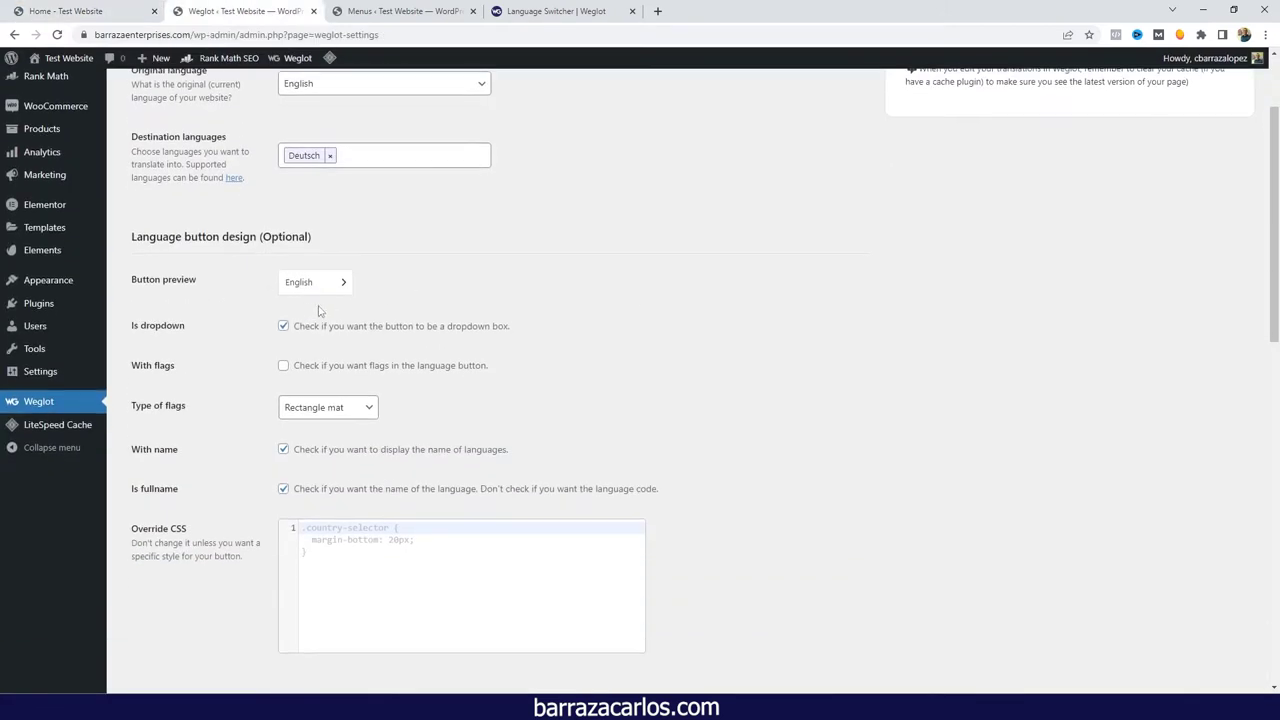
{"action": "left_click", "coordinate": [283, 326]}
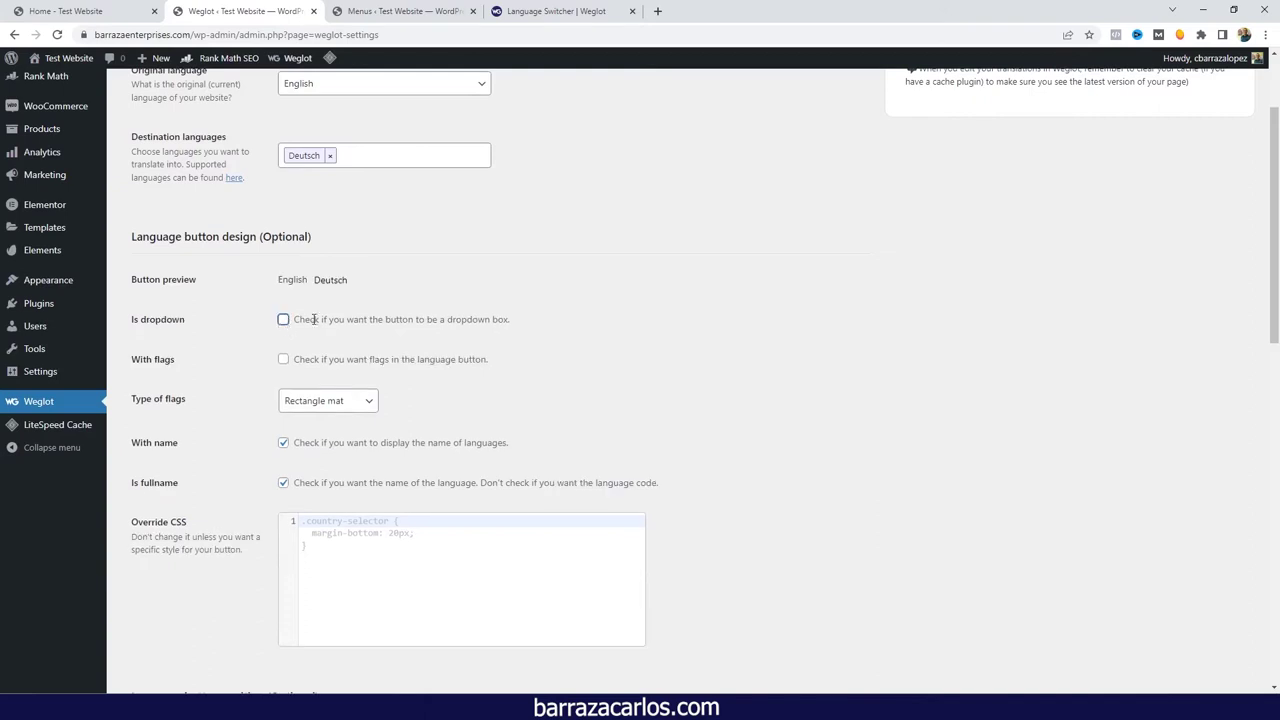
{"action": "scroll", "coordinate": [241, 330], "scroll_direction": "down", "scroll_amount": 1}
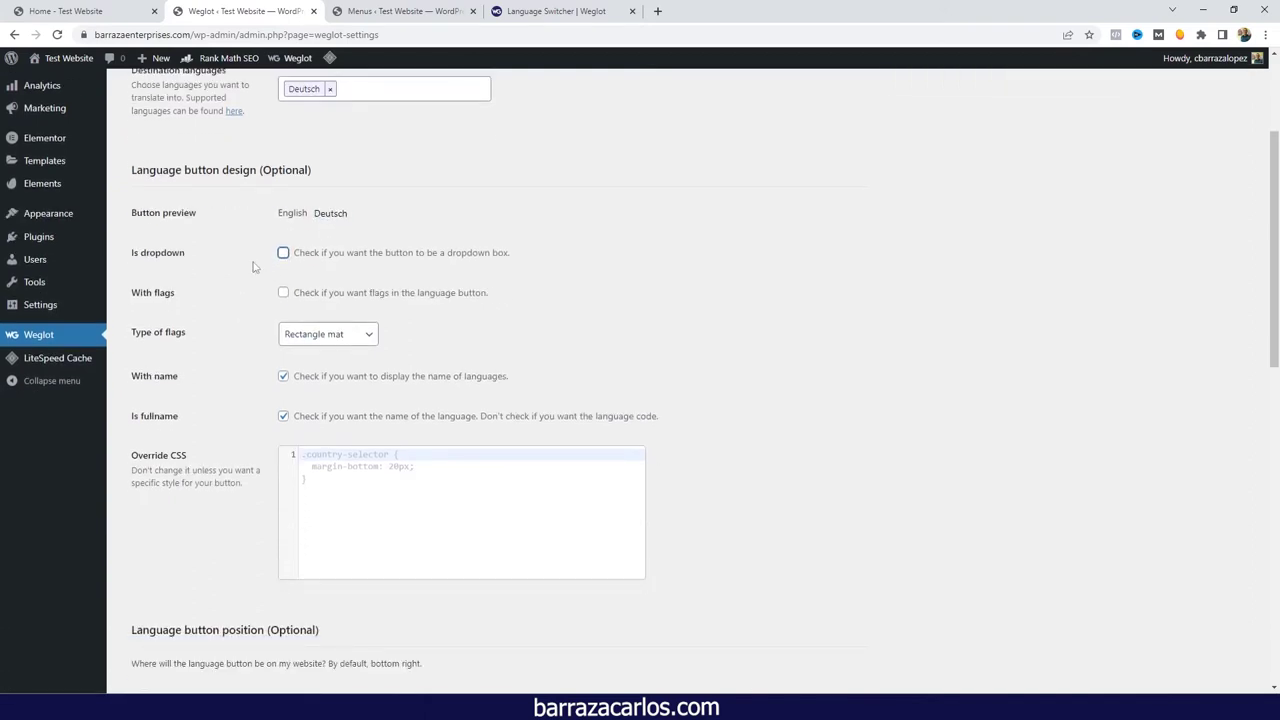
{"action": "scroll", "coordinate": [182, 275], "scroll_direction": "down", "scroll_amount": 10}
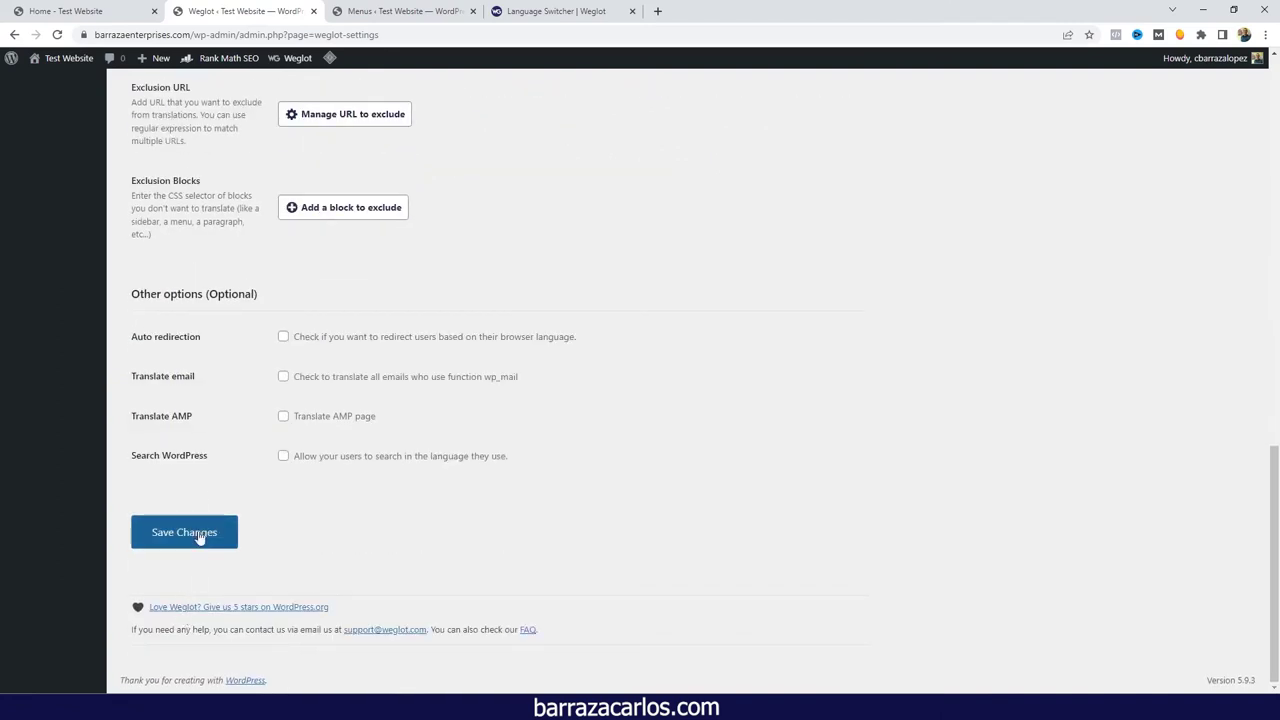
{"action": "left_click", "coordinate": [188, 531]}
Reload the homepage to see English and Deutsch as separate inline menu links.
{"action": "left_click", "coordinate": [143, 8]}
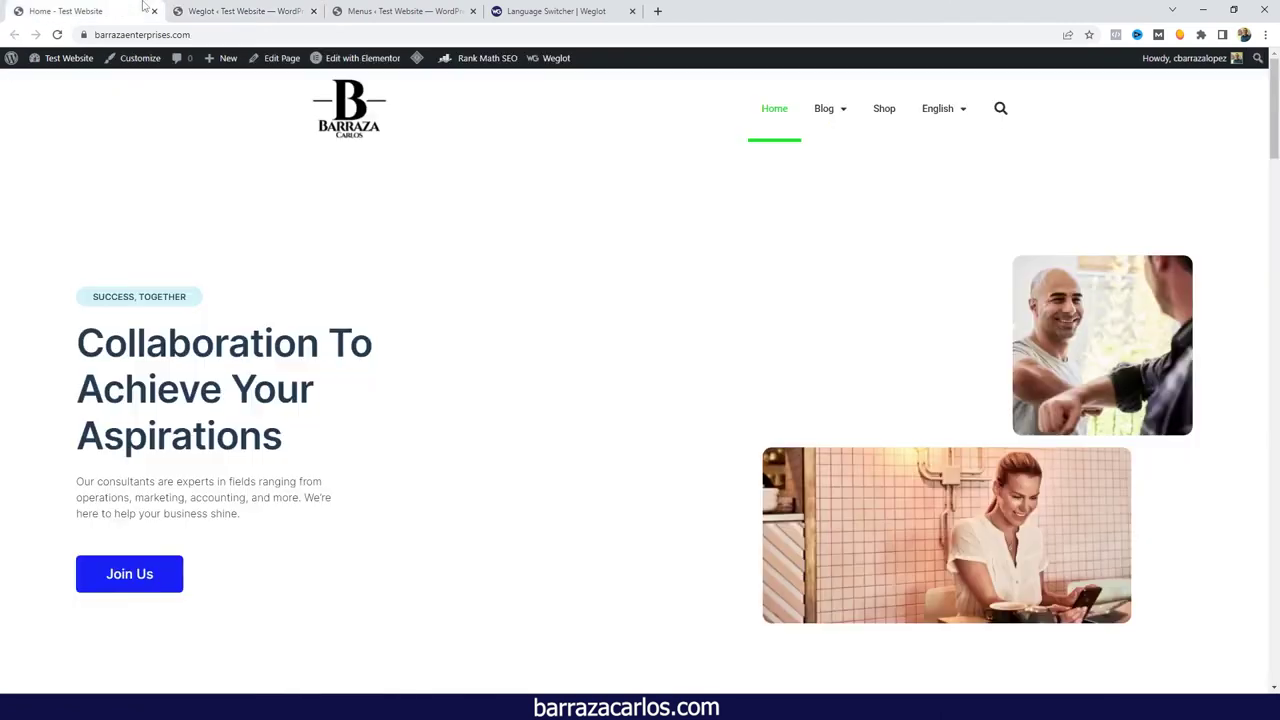
{"action": "left_click", "coordinate": [57, 37]}
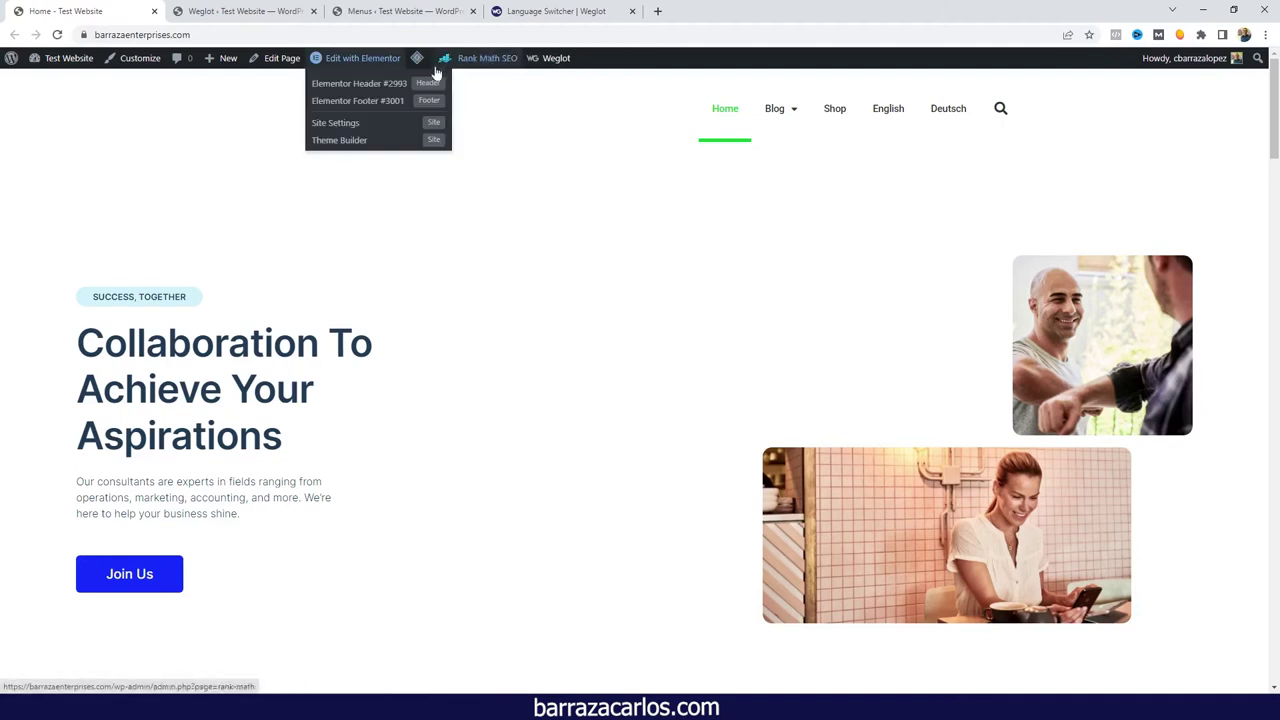
Copy the [weglot_switcher] shortcode from Weglot's Language button position section.
{"action": "left_click", "coordinate": [240, 11]}
{"action": "scroll", "coordinate": [346, 312], "scroll_direction": "down", "scroll_amount": 10}
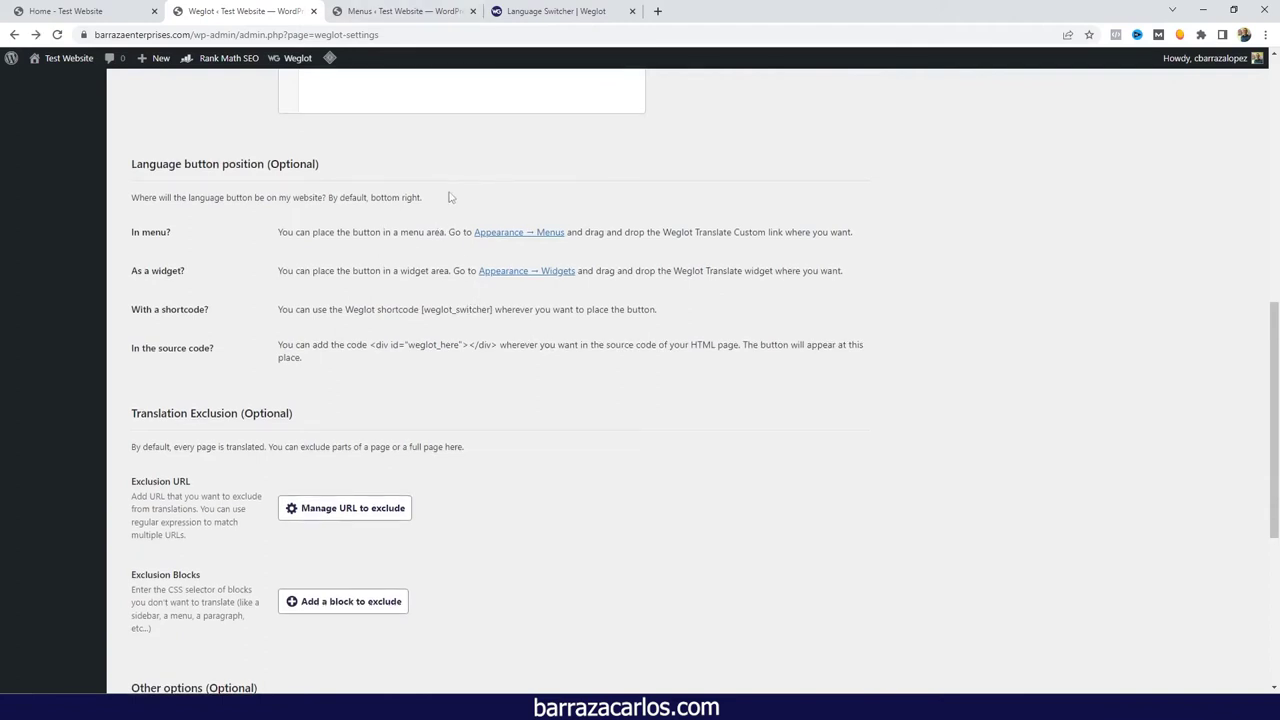
{"action": "left_click_drag", "start_coordinate": [495, 312], "coordinate": [422, 314]}
{"action": "key", "text": "ctrl+c"}
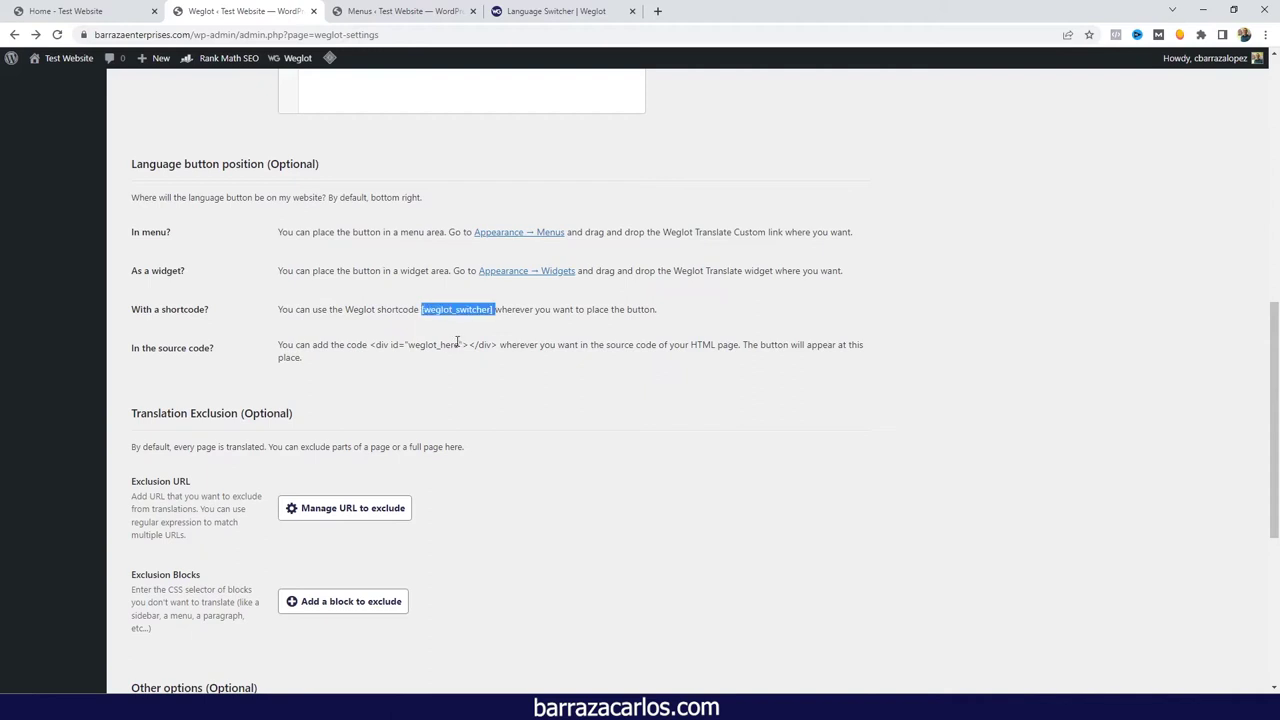
{"action": "left_click", "coordinate": [80, 11]}
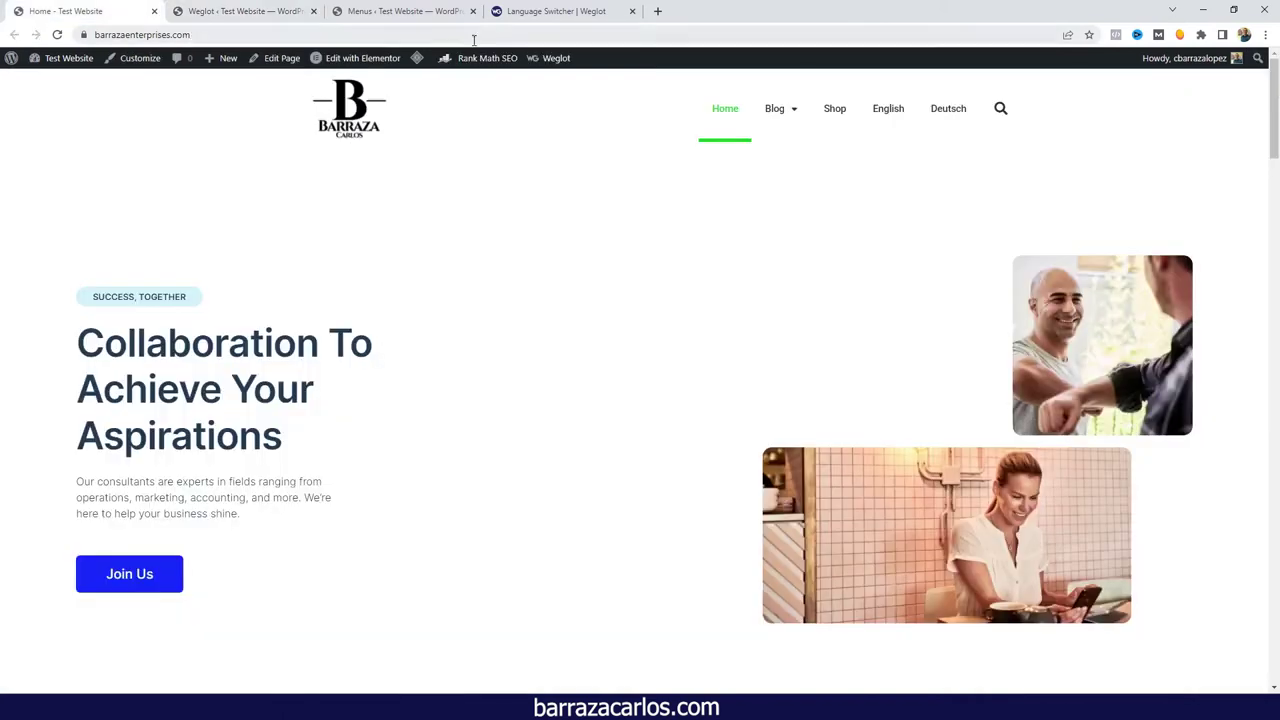
Edit Elementor Header #2993 and insert a new two-column section above the header.
{"action": "mouse_move", "coordinate": [370, 62]}
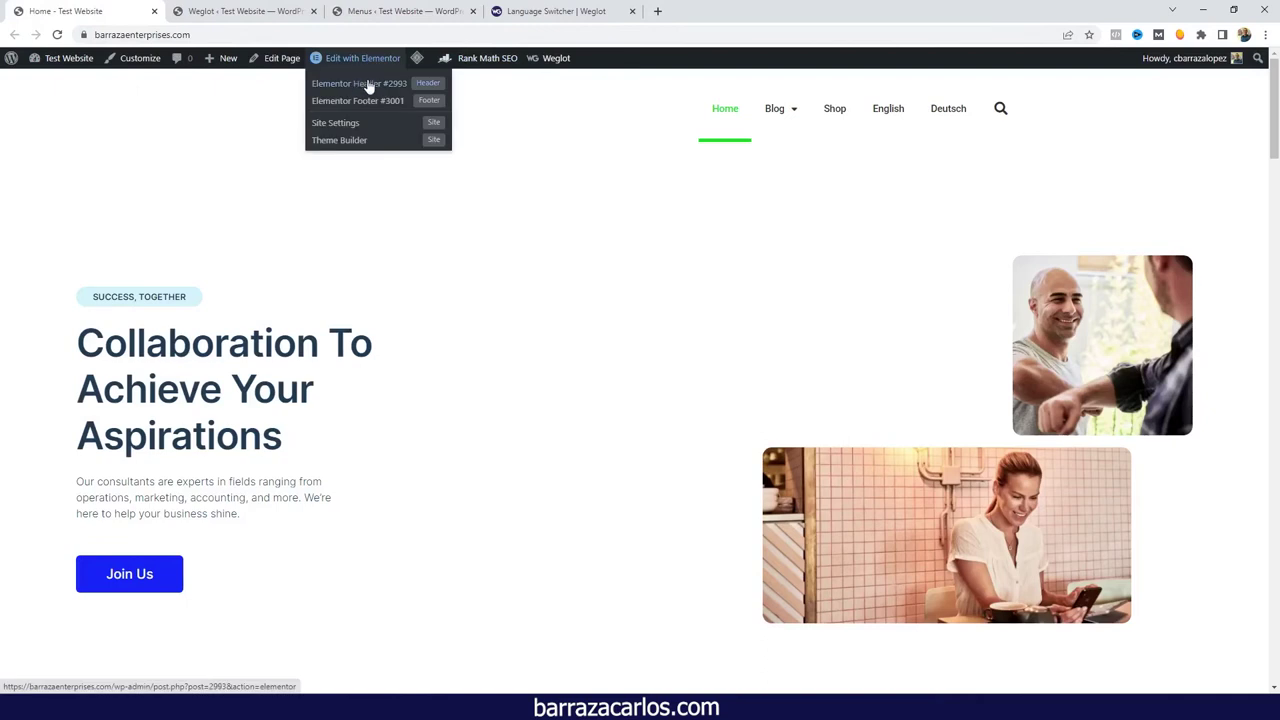
{"action": "left_click", "coordinate": [364, 88]}
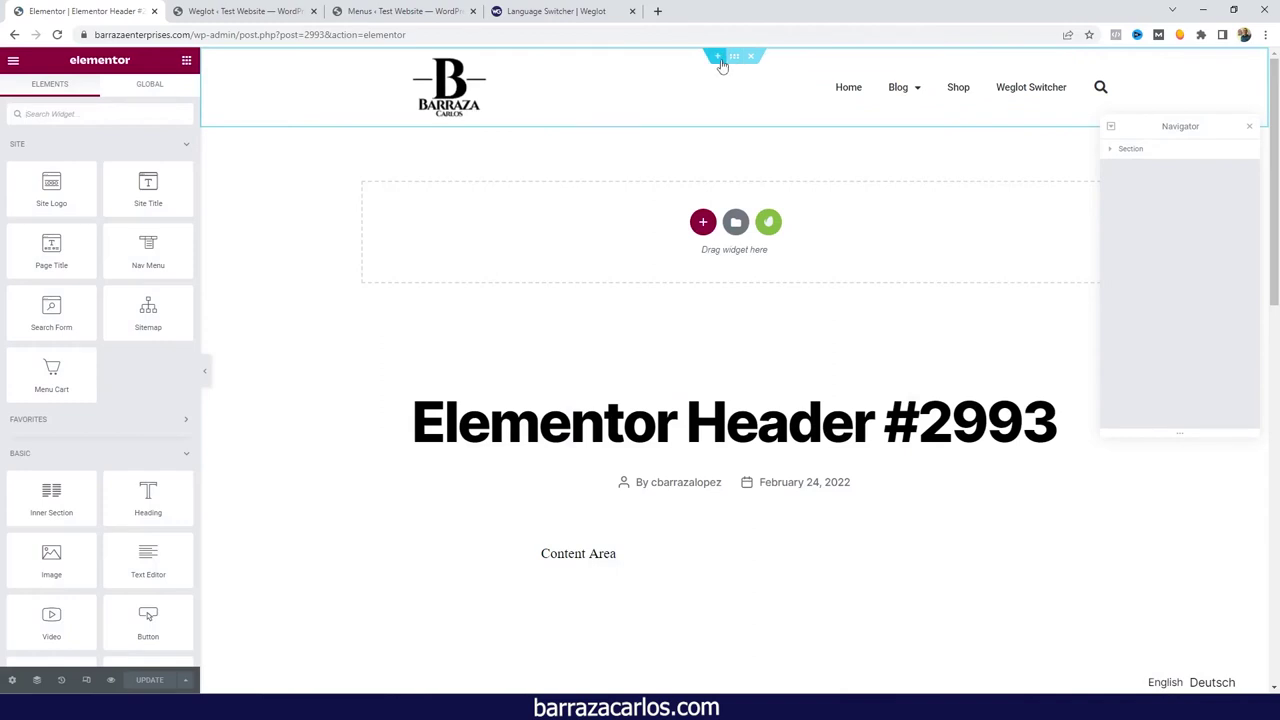
{"action": "left_click", "coordinate": [719, 57]}
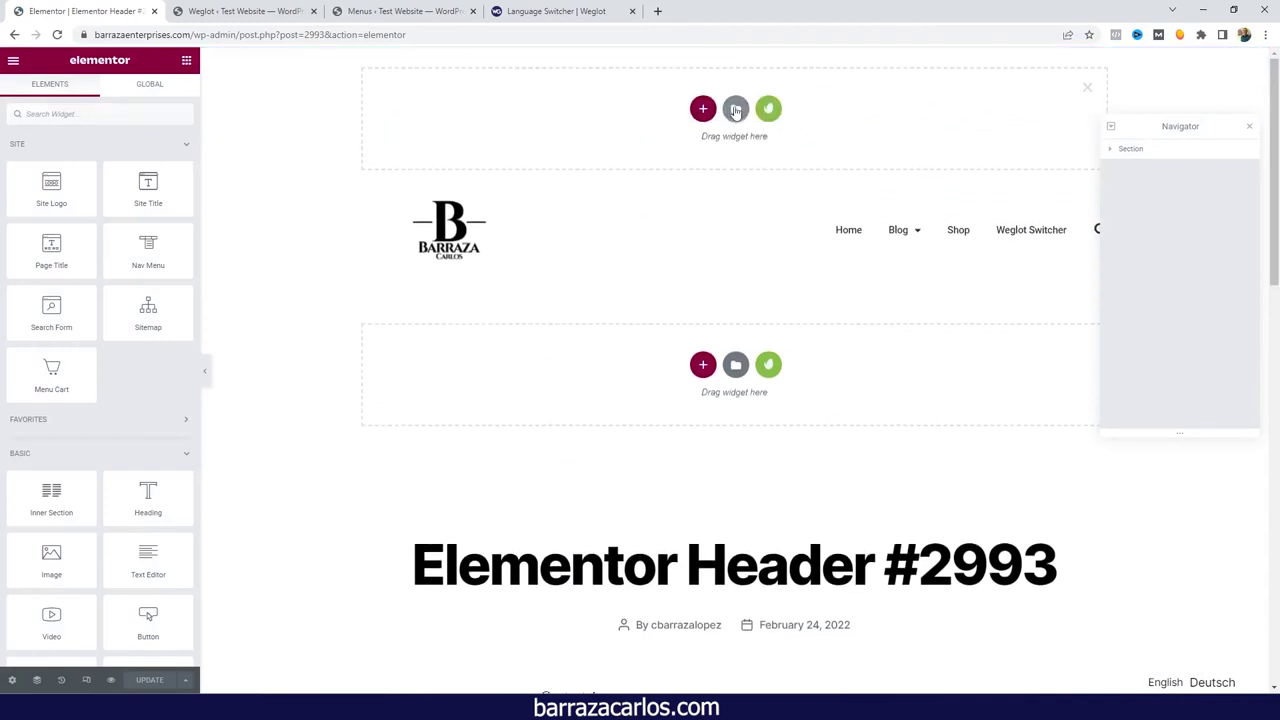
{"action": "left_click", "coordinate": [707, 113]}
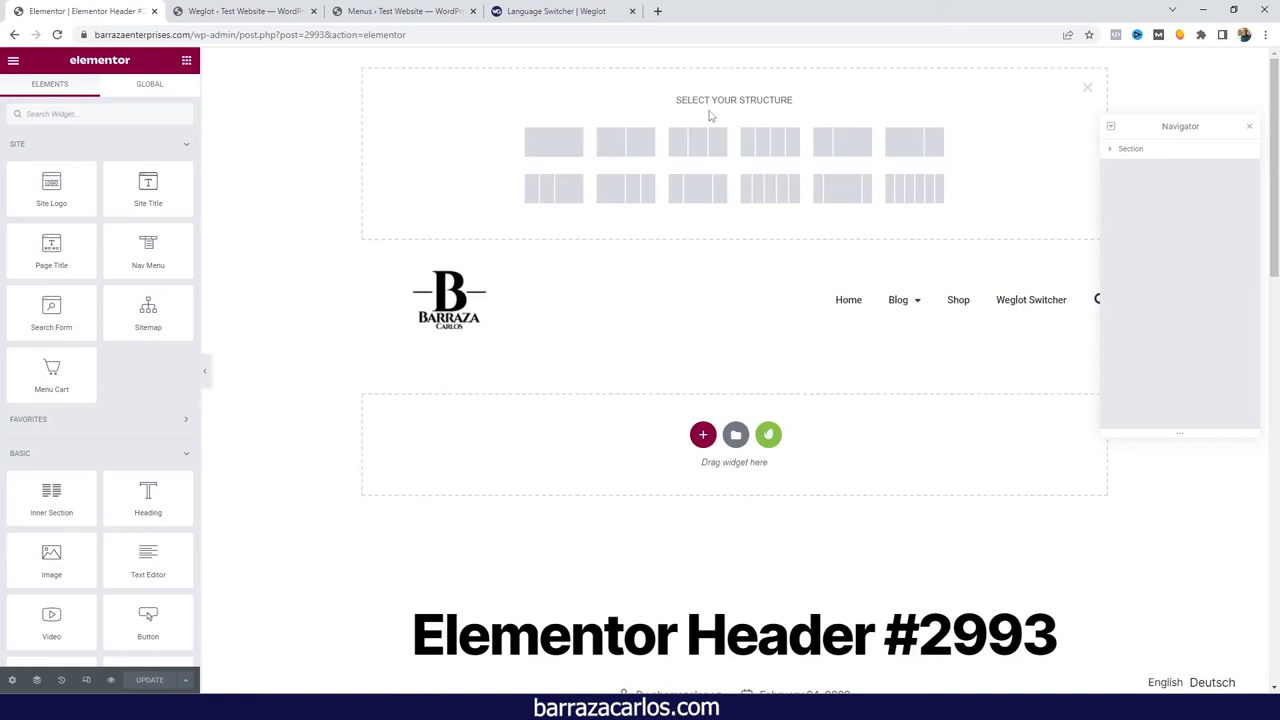
{"action": "left_click", "coordinate": [852, 147]}
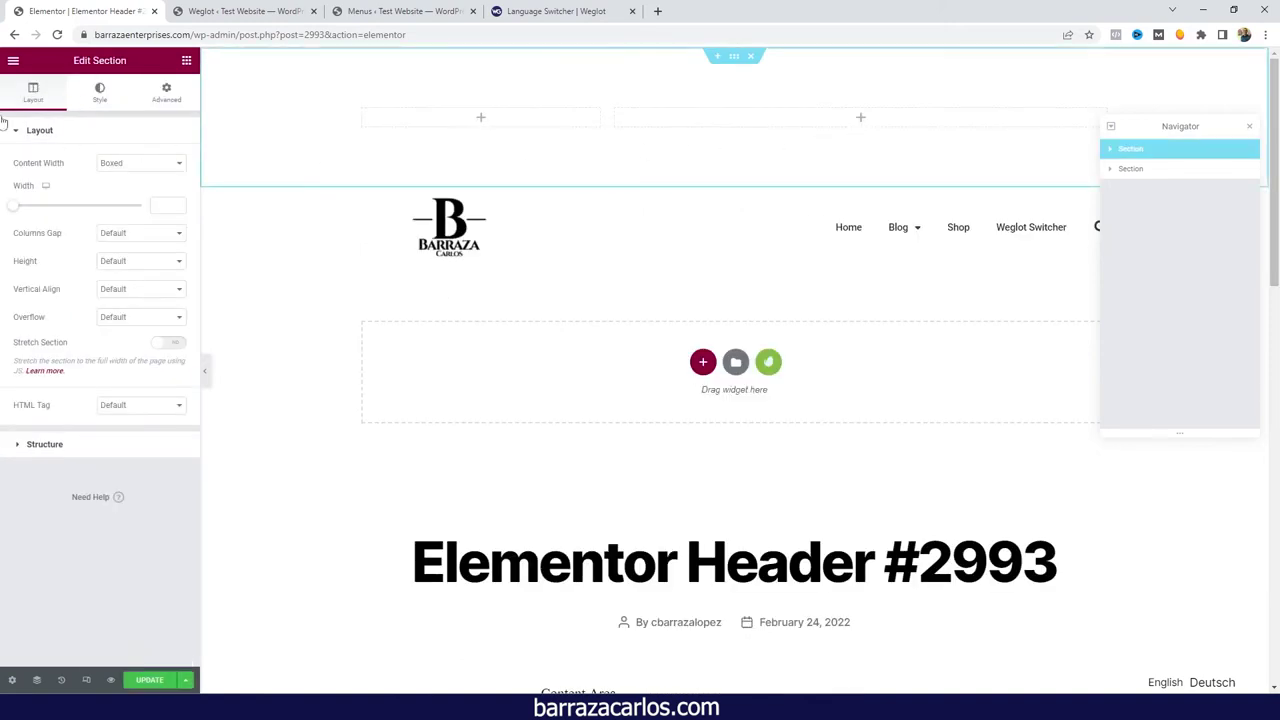
{"action": "left_click", "coordinate": [13, 62]}
{"action": "left_click", "coordinate": [15, 70]}
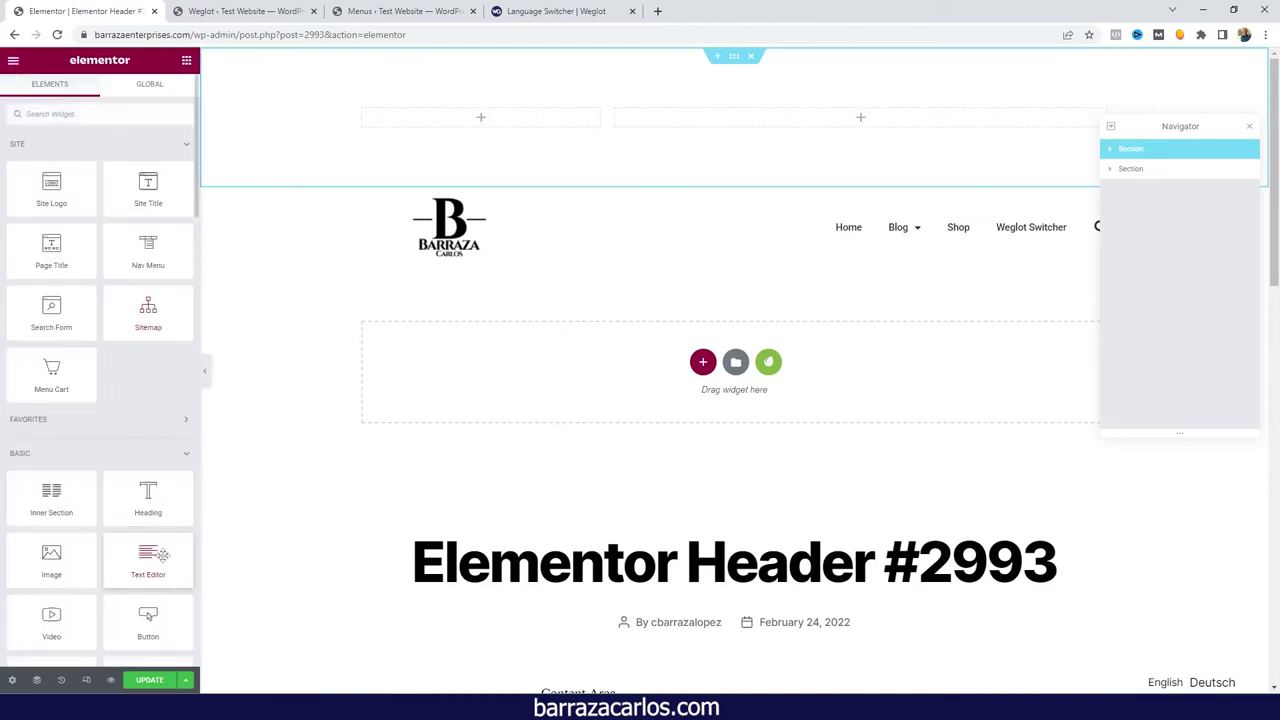
Put a Text Editor widget in the left column containing the [weglot_switcher] shortcode.
{"action": "left_click_drag", "start_coordinate": [148, 560], "coordinate": [520, 118]}
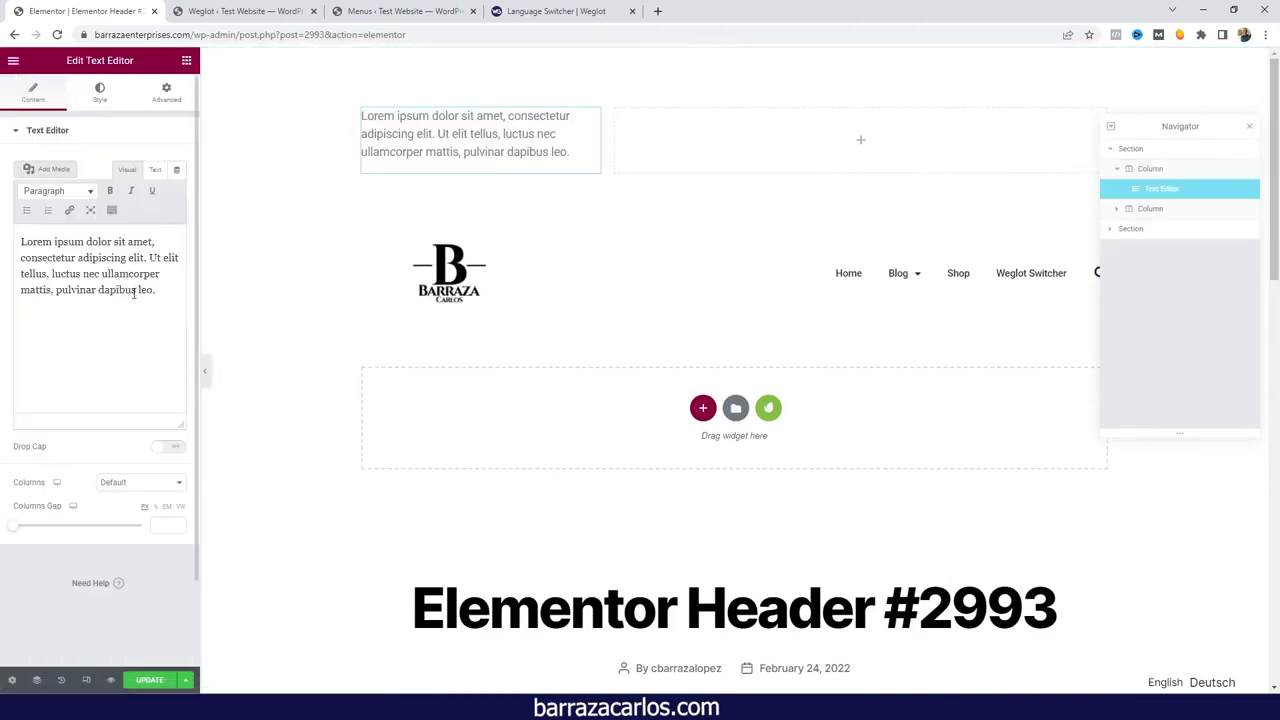
{"action": "key", "text": "ctrl+a"}
{"action": "key", "text": "ctrl+v"}
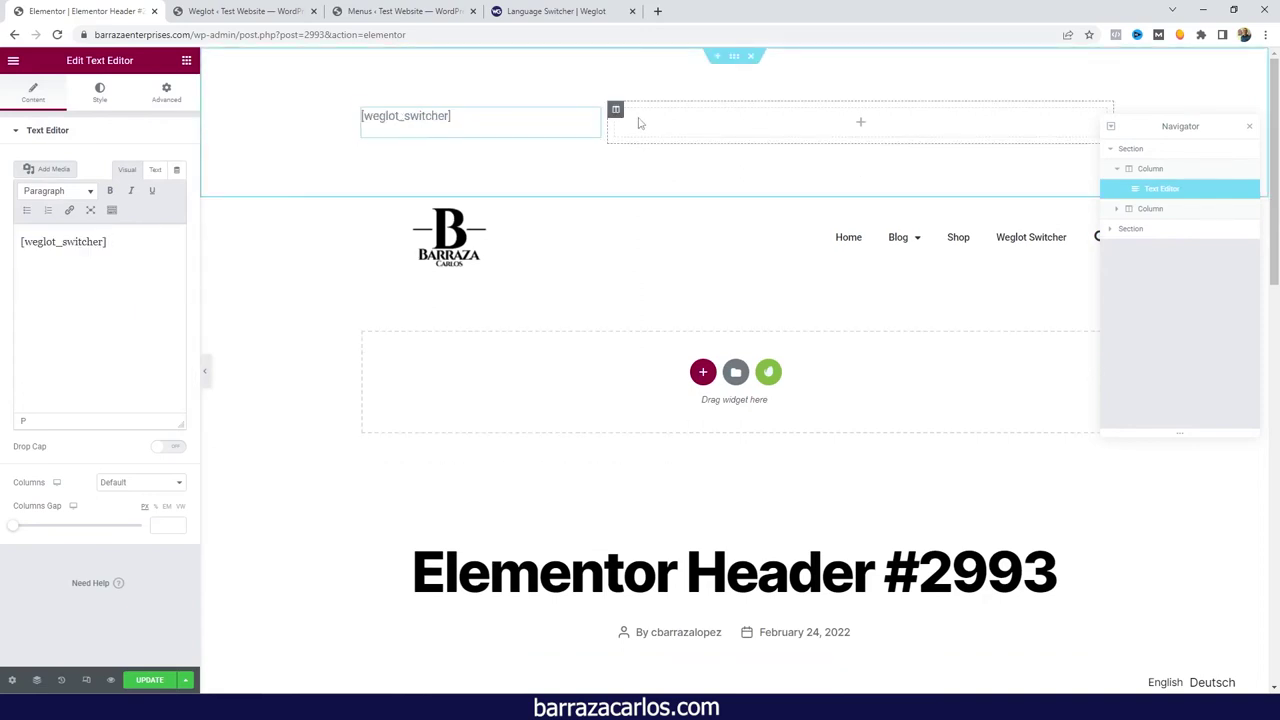
Set the new section's padding to 5 on all sides.
{"action": "left_click", "coordinate": [734, 56]}
{"action": "left_click", "coordinate": [172, 96]}
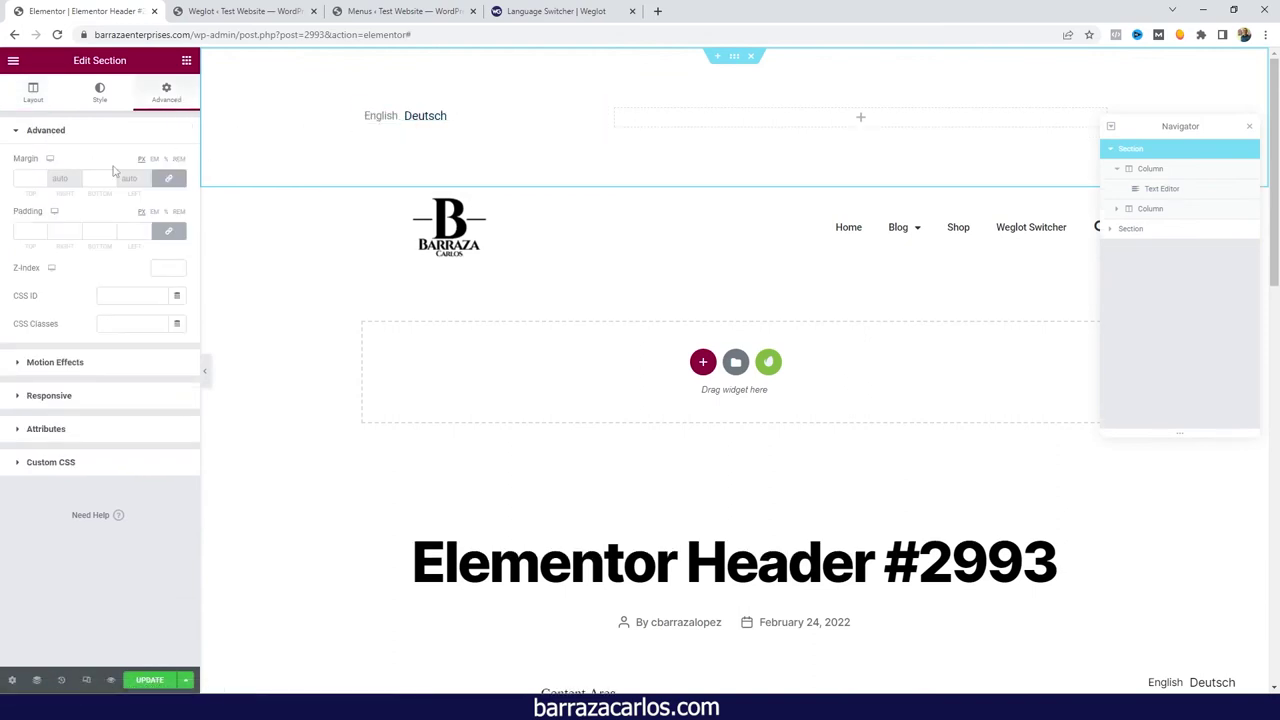
{"action": "left_click", "coordinate": [25, 229]}
{"action": "type", "text": "20"}
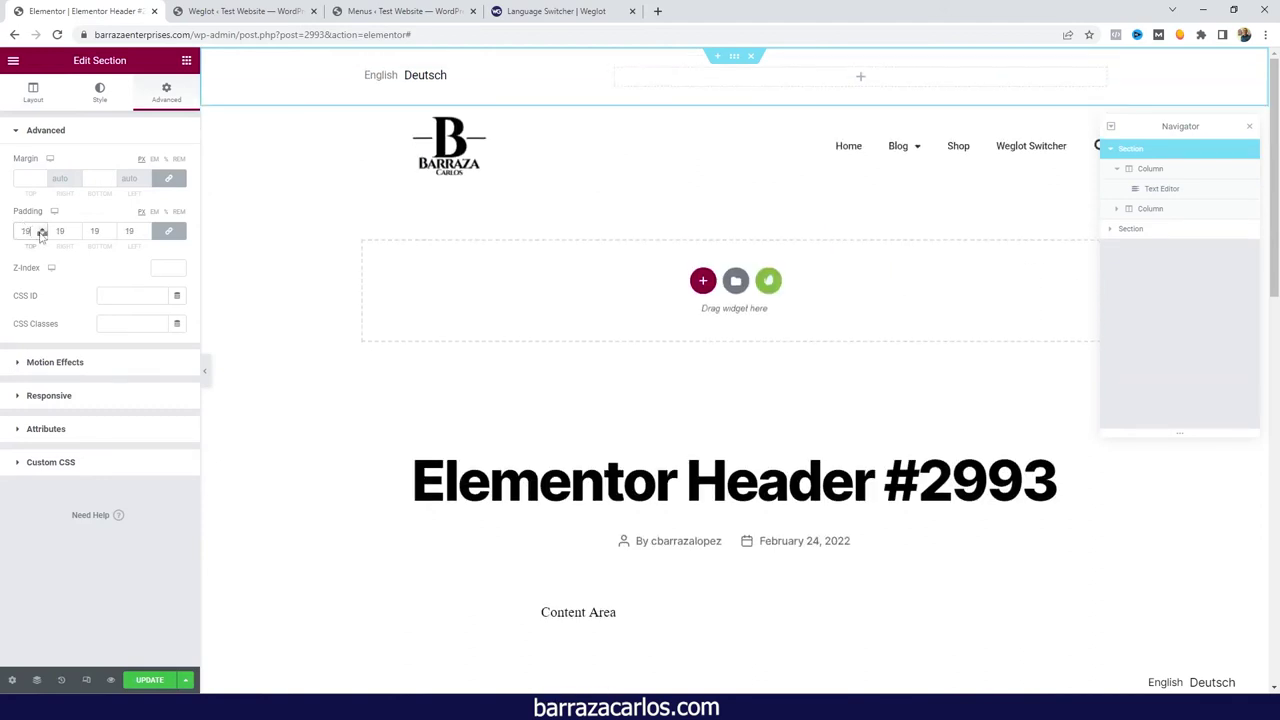
{"action": "left_click", "coordinate": [41, 233]}
{"action": "left_click", "coordinate": [41, 234]}
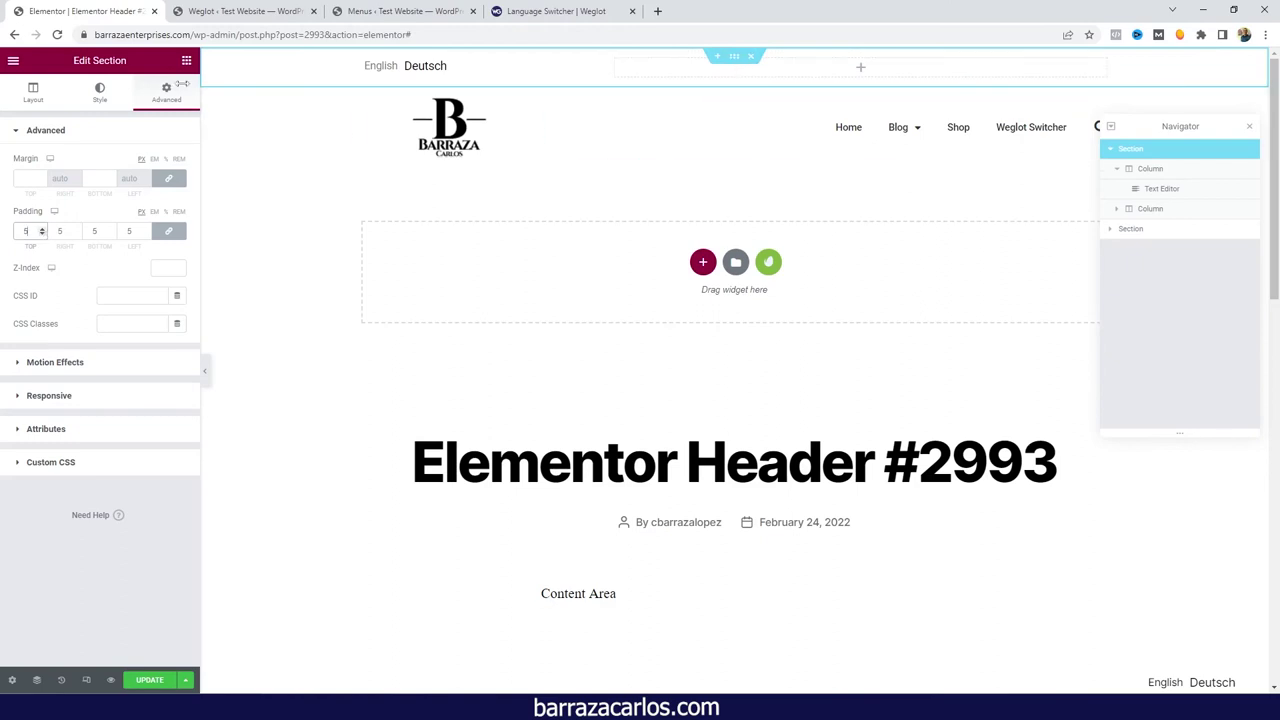
Give the section a solid Primary global colour background and update the header.
{"action": "left_click", "coordinate": [90, 95]}
{"action": "left_click", "coordinate": [123, 191]}
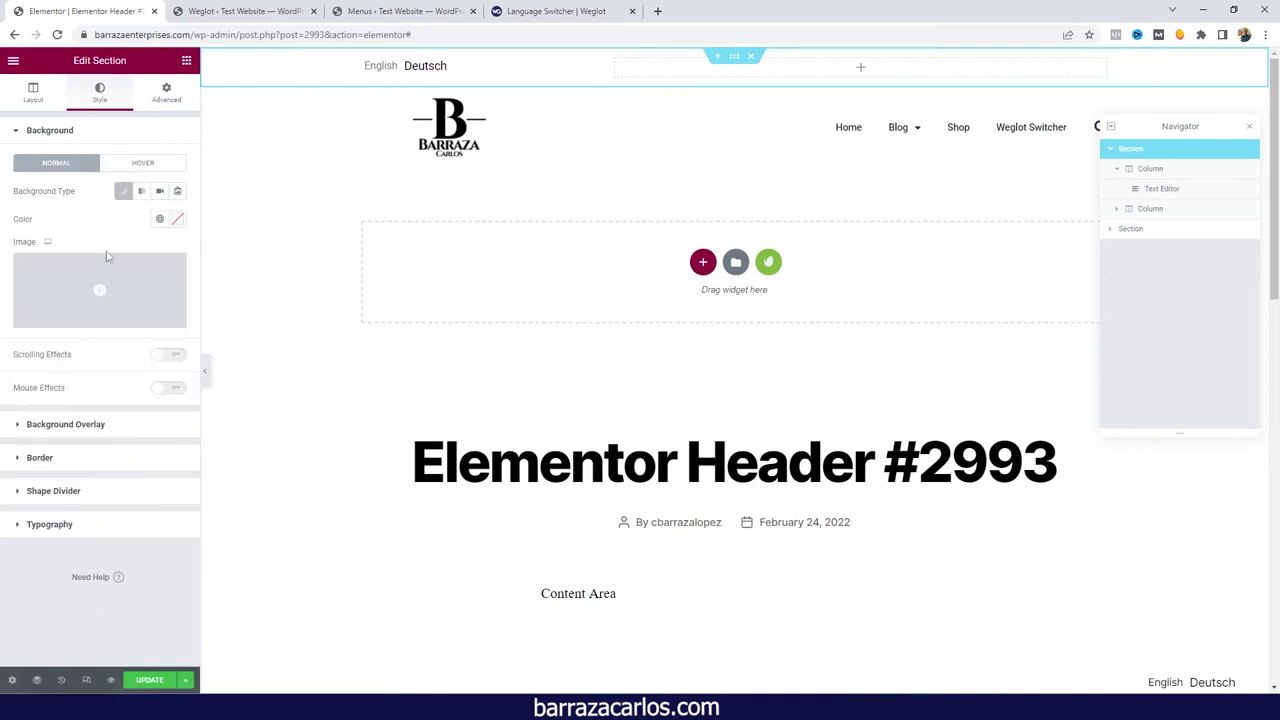
{"action": "left_click", "coordinate": [159, 219]}
{"action": "left_click", "coordinate": [115, 283]}
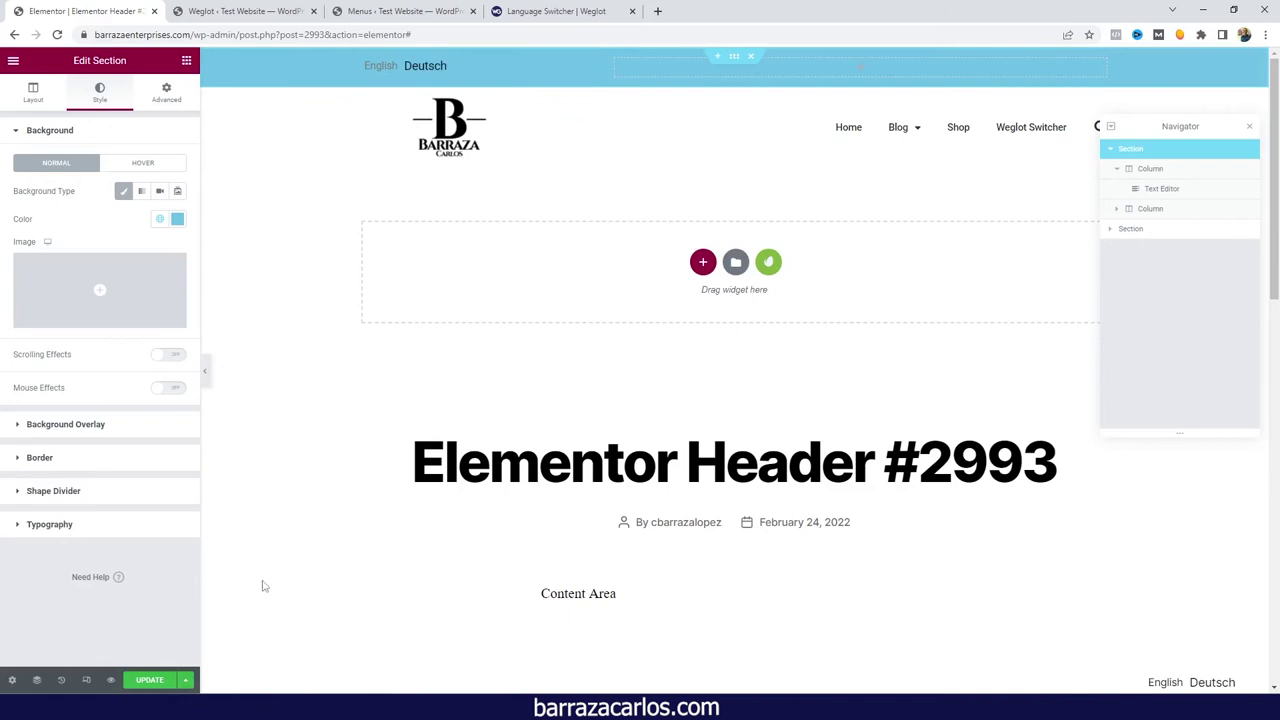
{"action": "left_click", "coordinate": [150, 680]}
Turn on Circle-shaped flags in the Weglot language button, hide language names, and save.
{"action": "left_click", "coordinate": [250, 14]}
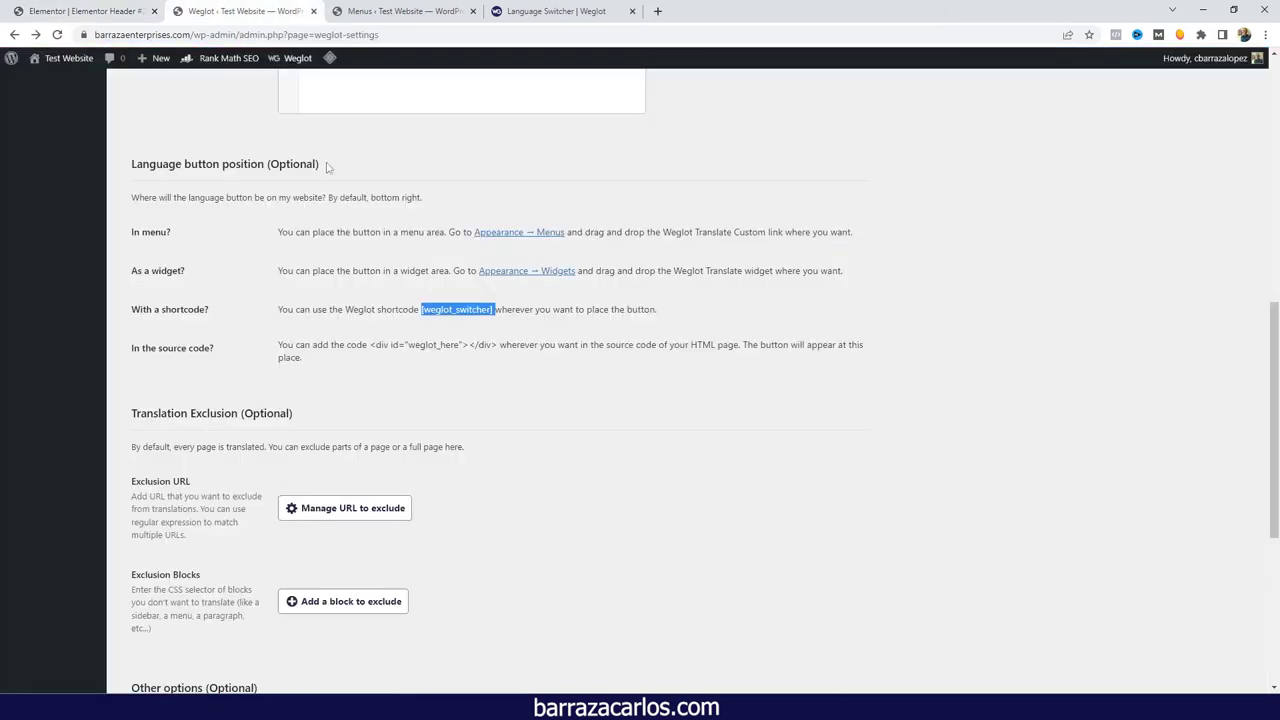
{"action": "scroll", "coordinate": [363, 310], "scroll_direction": "up", "scroll_amount": 6}
{"action": "scroll", "coordinate": [366, 314], "scroll_direction": "down", "scroll_amount": 2}
{"action": "scroll", "coordinate": [300, 330], "scroll_direction": "up", "scroll_amount": 2}
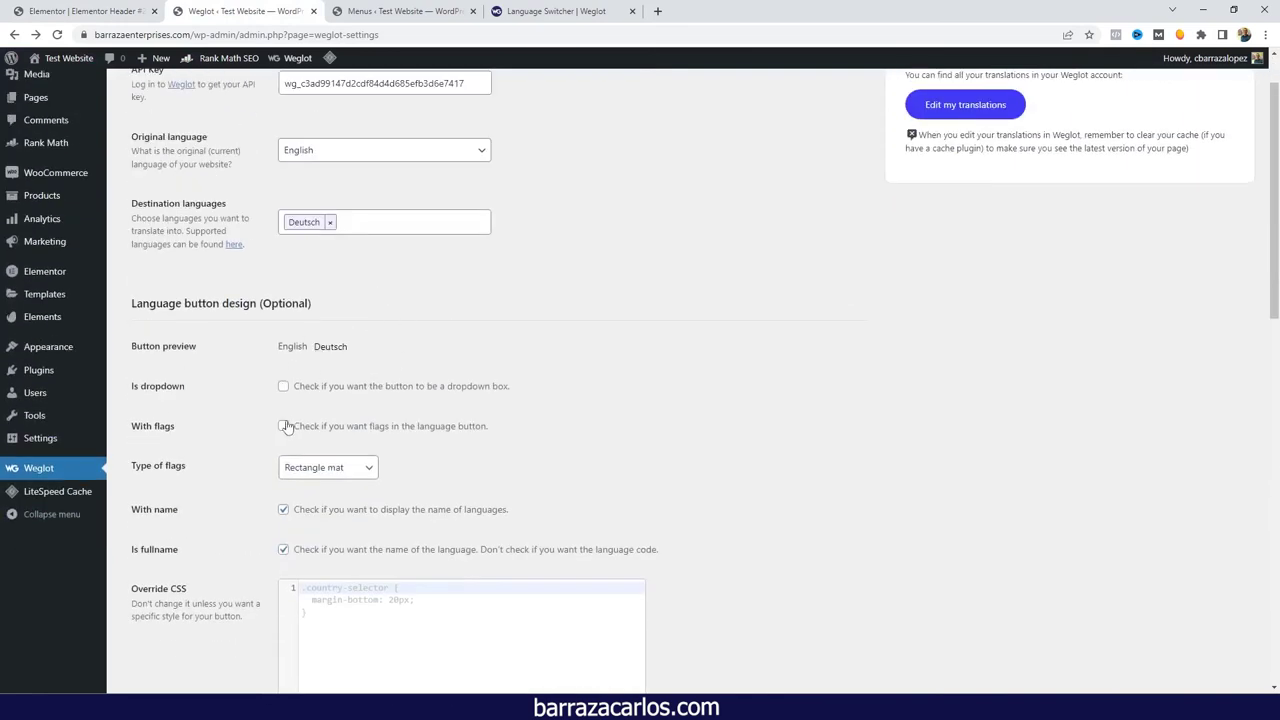
{"action": "left_click", "coordinate": [284, 425]}
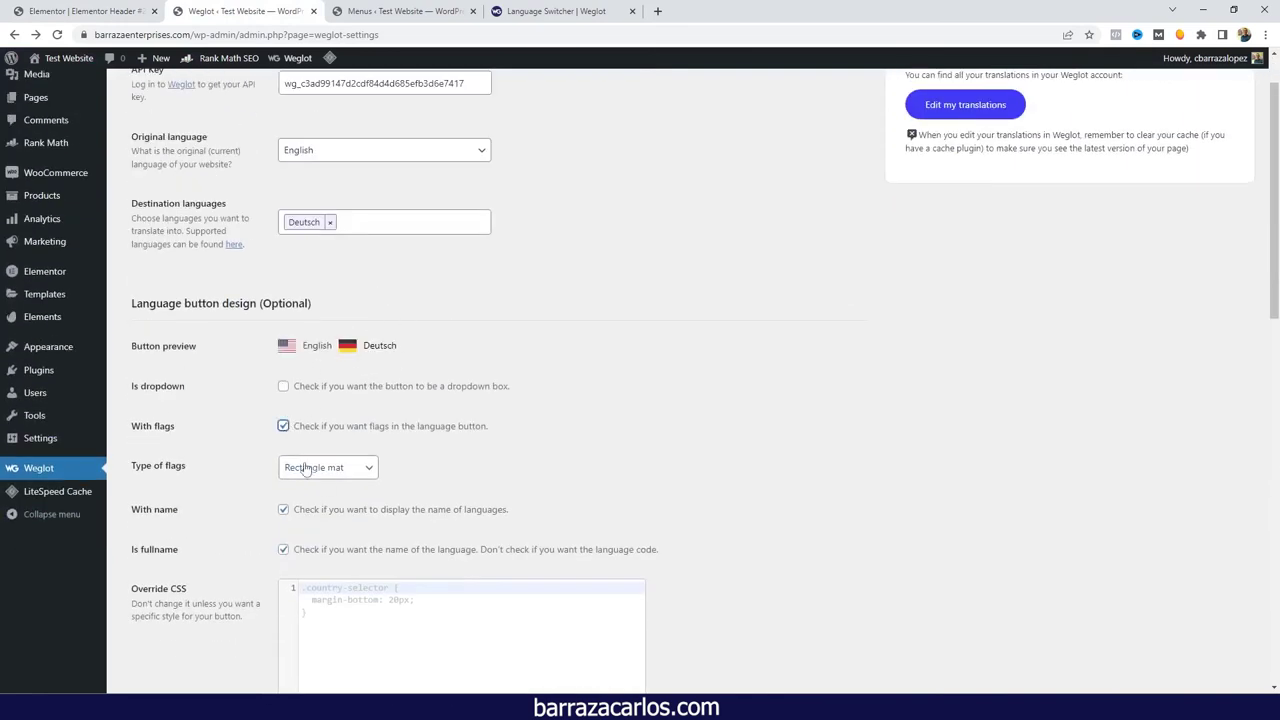
{"action": "left_click", "coordinate": [357, 474]}
{"action": "left_click", "coordinate": [330, 528]}
{"action": "scroll", "coordinate": [338, 437], "scroll_direction": "down", "scroll_amount": 1}
{"action": "left_click", "coordinate": [283, 383]}
{"action": "left_click", "coordinate": [284, 423]}
{"action": "scroll", "coordinate": [243, 457], "scroll_direction": "down", "scroll_amount": 10}
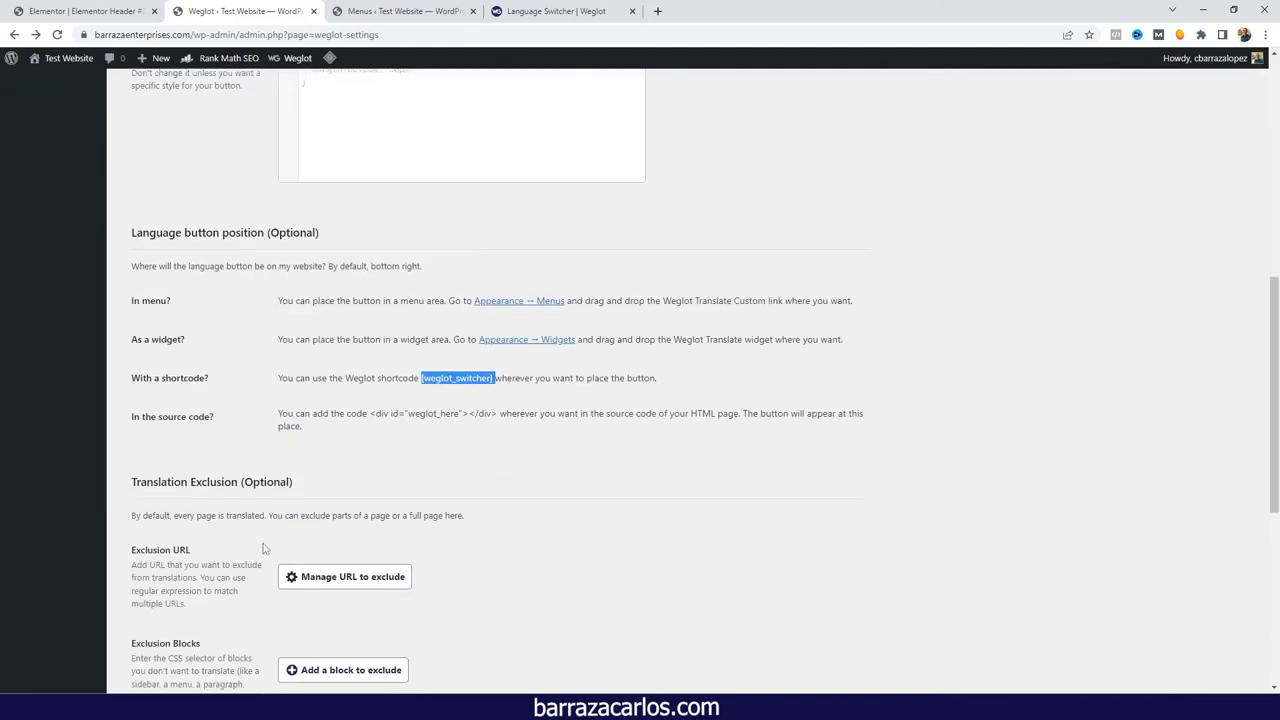
{"action": "left_click", "coordinate": [184, 666]}
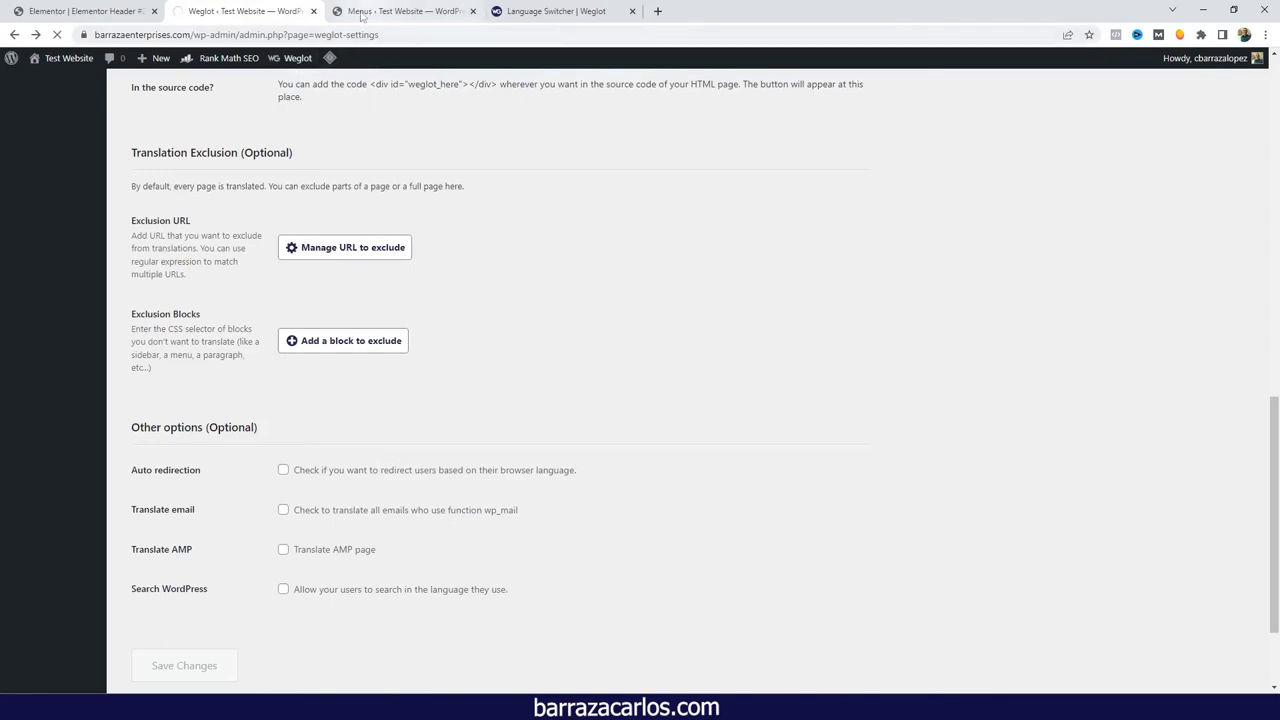
Open the site homepage in a new tab to view the US and German flags.
{"action": "mouse_move", "coordinate": [68, 58]}
{"action": "right_click", "coordinate": [73, 87]}
{"action": "left_click", "coordinate": [87, 97]}
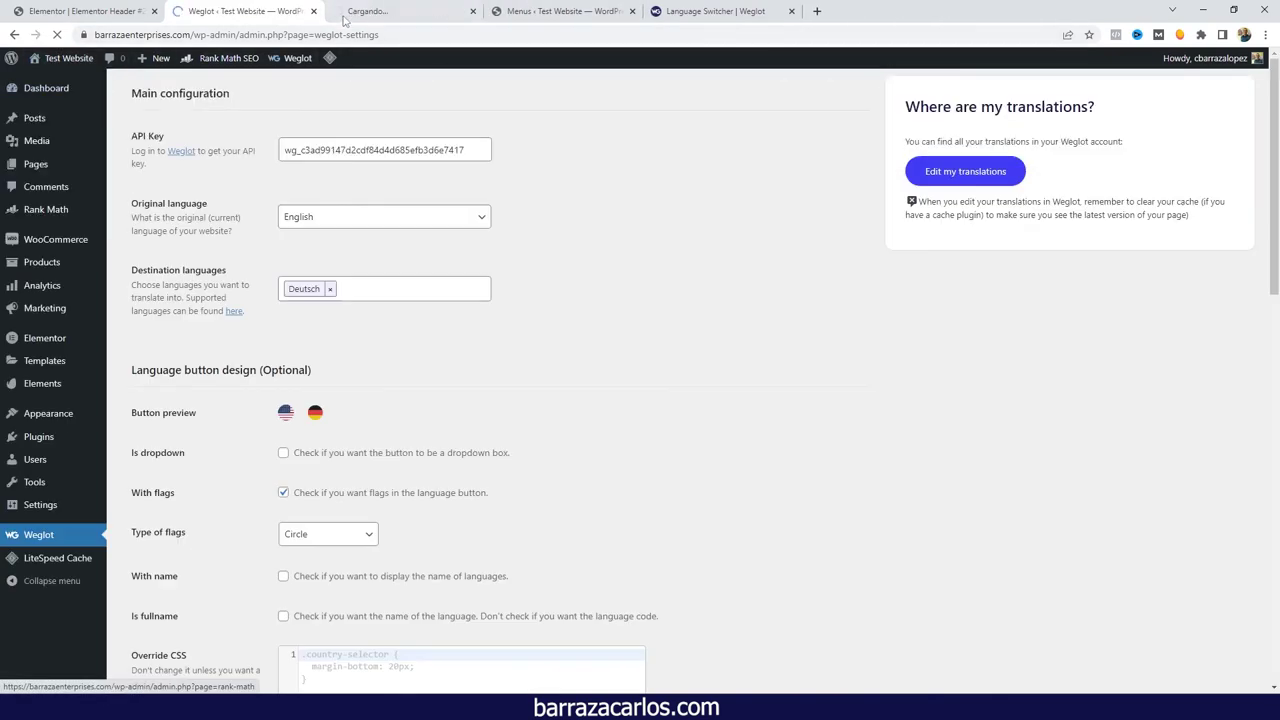
{"action": "left_click", "coordinate": [370, 11]}
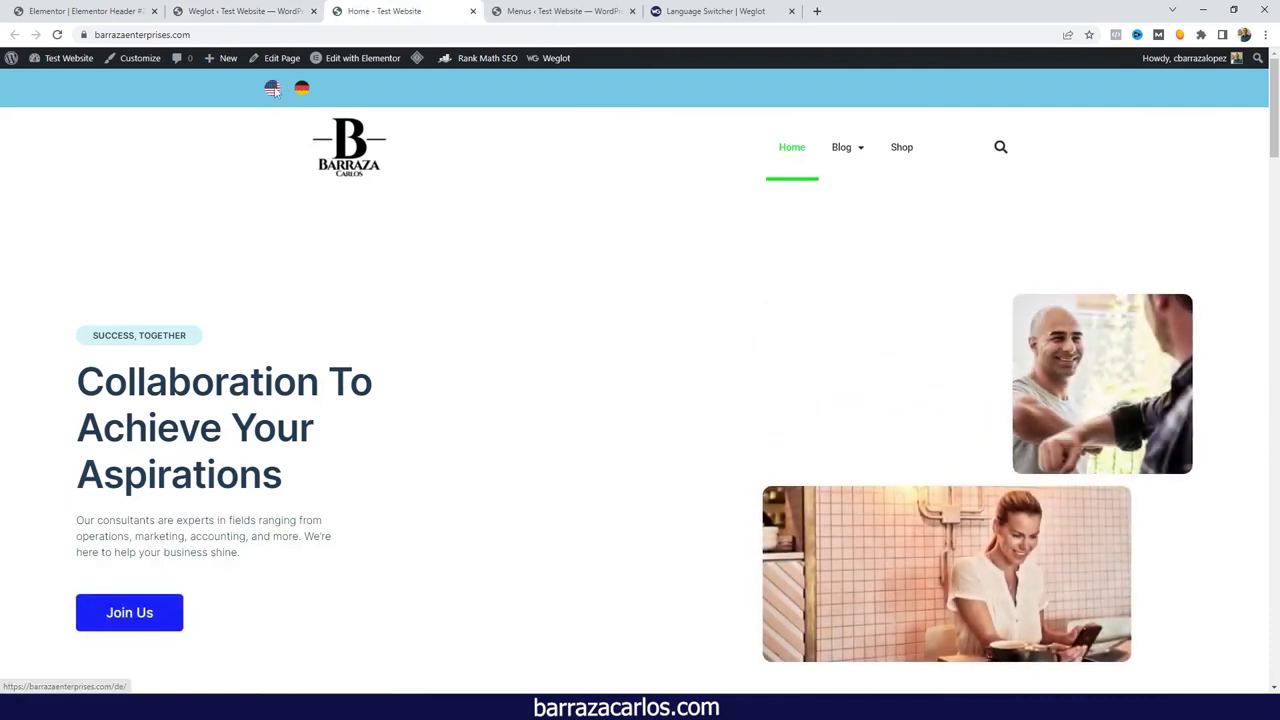
In the Weglot Dashboard's translation languages, search 'fre' and add French.
{"action": "left_click", "coordinate": [682, 11]}
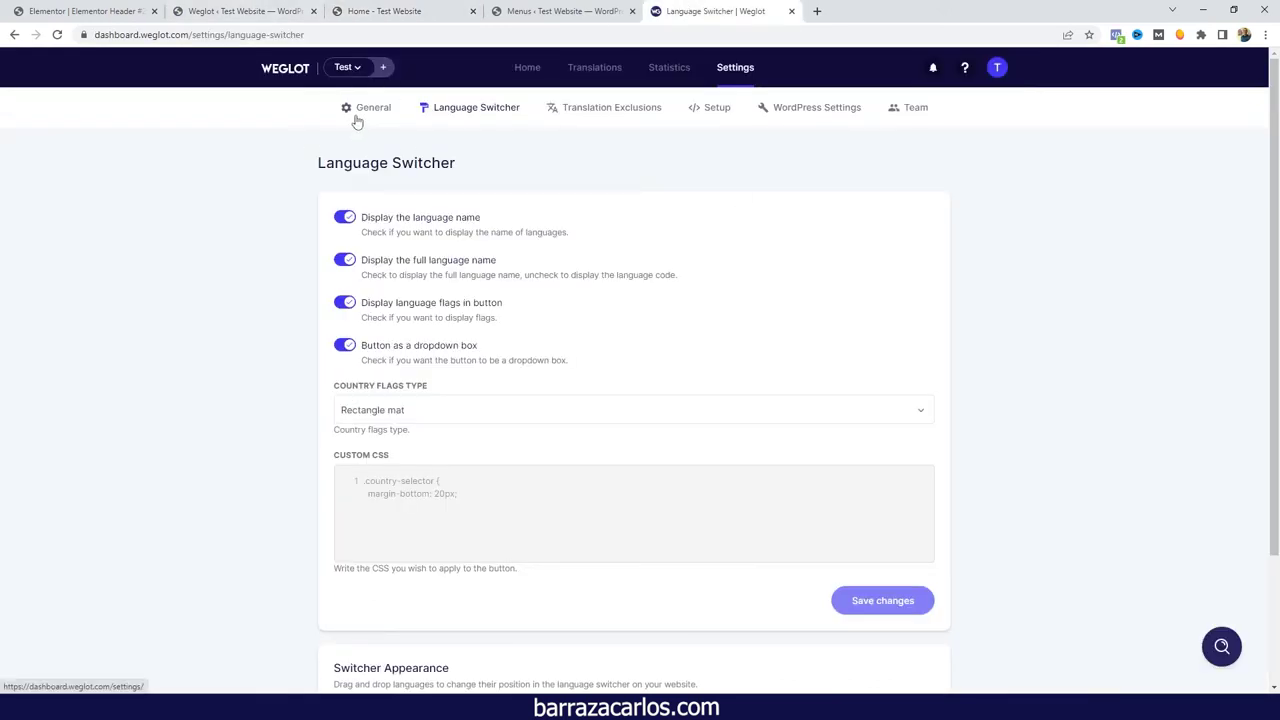
{"action": "left_click", "coordinate": [525, 76]}
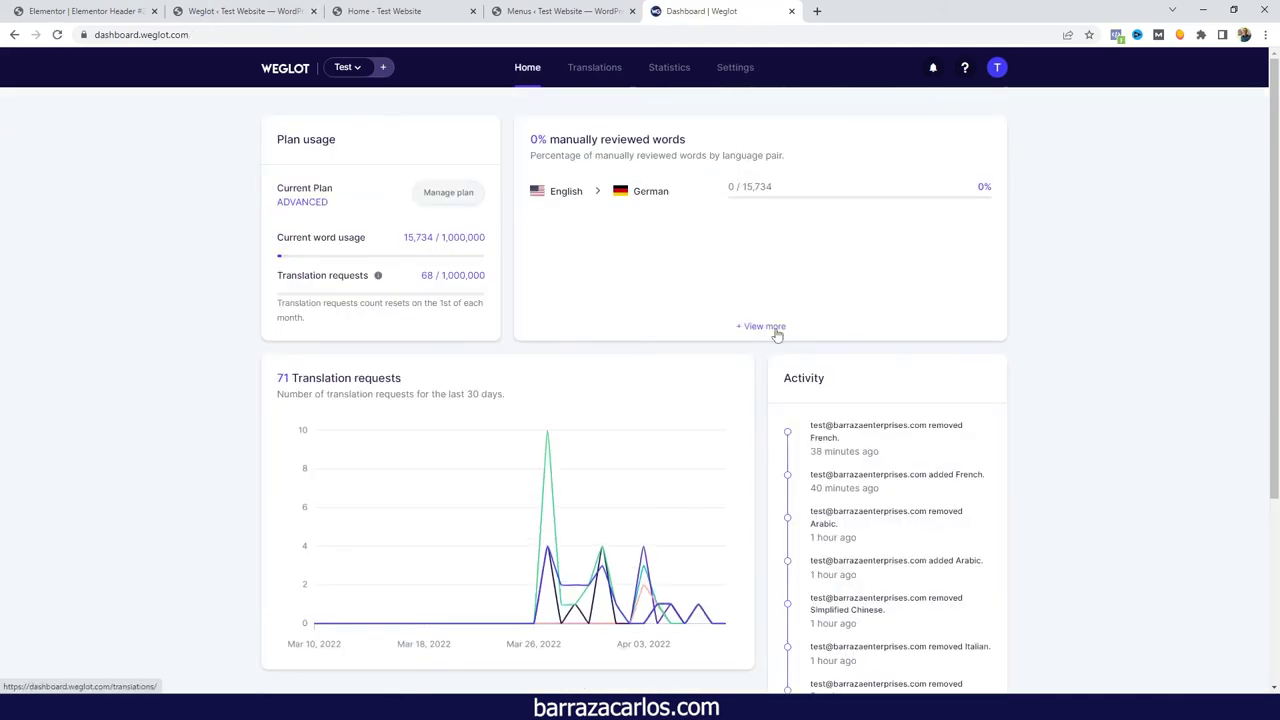
{"action": "left_click", "coordinate": [775, 330]}
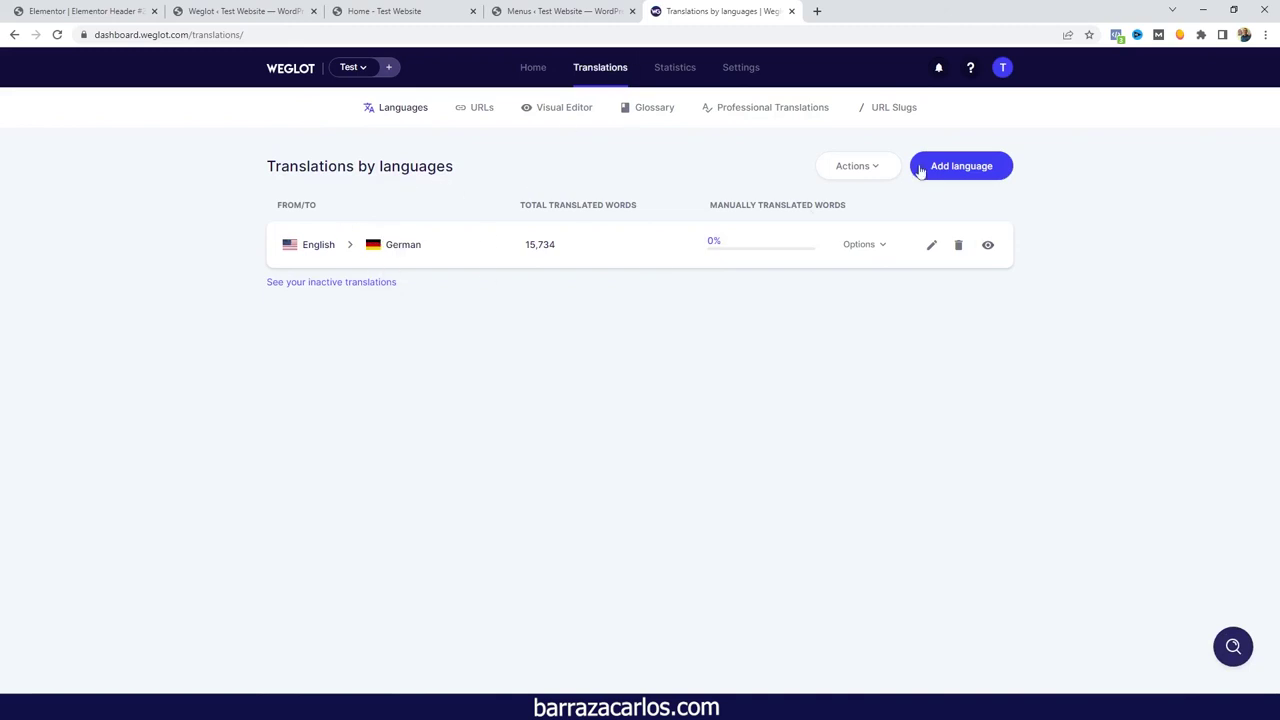
{"action": "left_click", "coordinate": [963, 165]}
{"action": "left_click", "coordinate": [574, 339]}
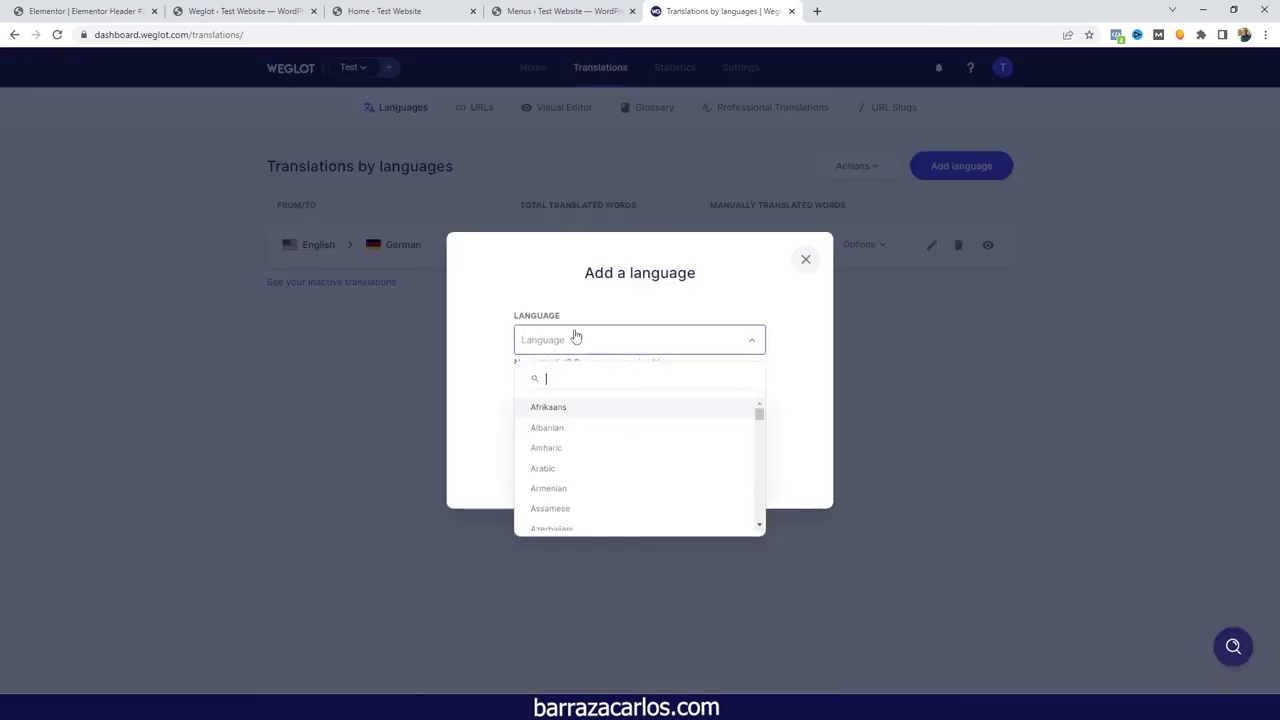
{"action": "type", "text": "fre"}
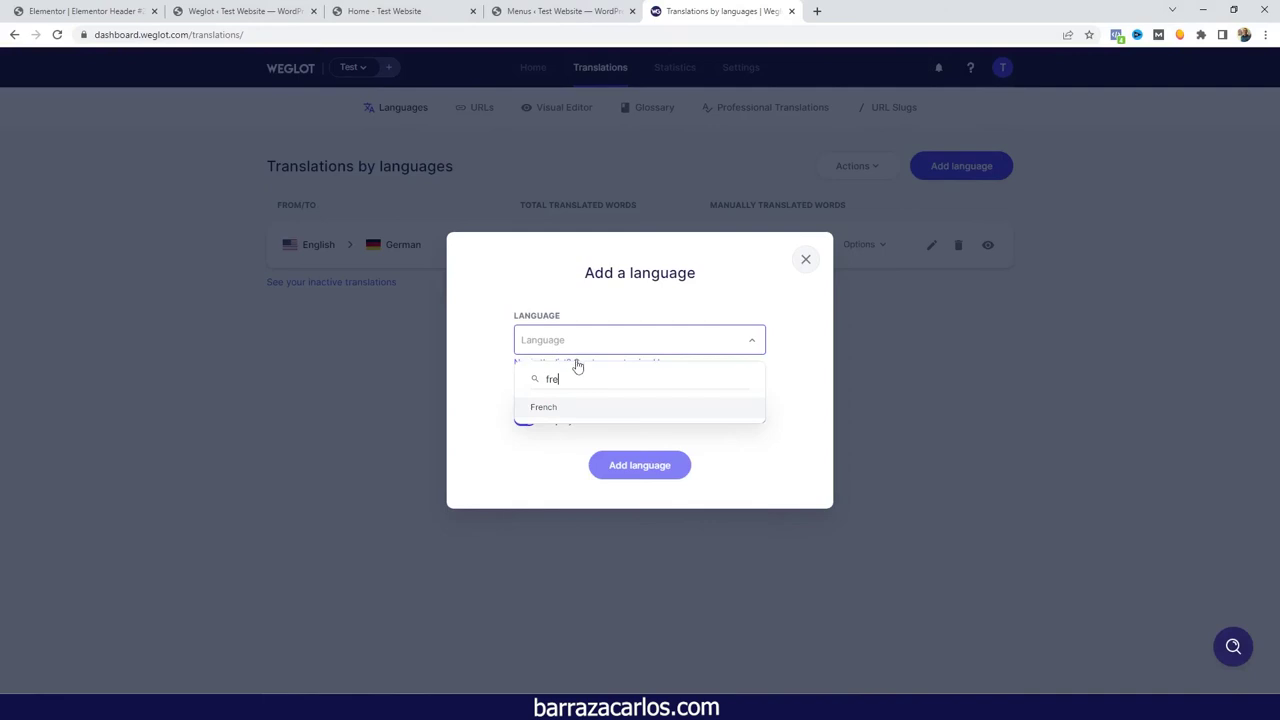
{"action": "left_click", "coordinate": [572, 408]}
{"action": "left_click", "coordinate": [620, 465]}
{"action": "left_click", "coordinate": [384, 11]}
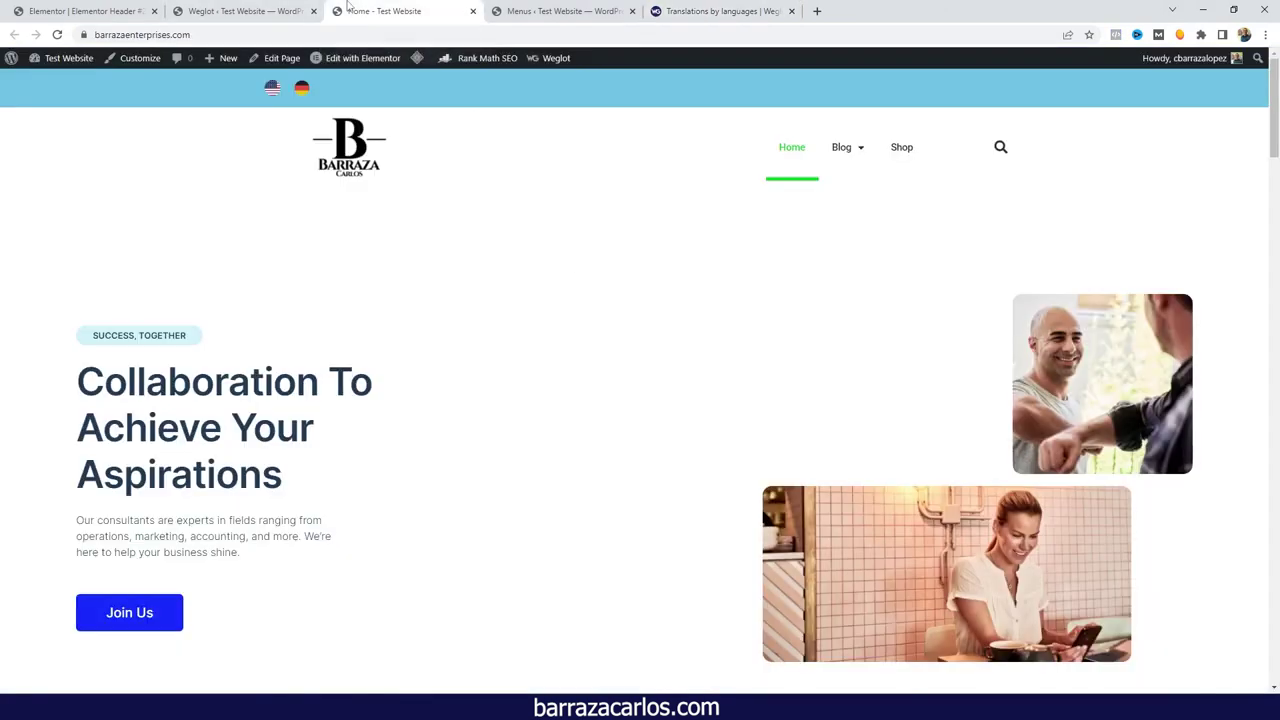
Reload the homepage to see the French flag beside the English and German flags.
{"action": "left_click", "coordinate": [57, 35]}
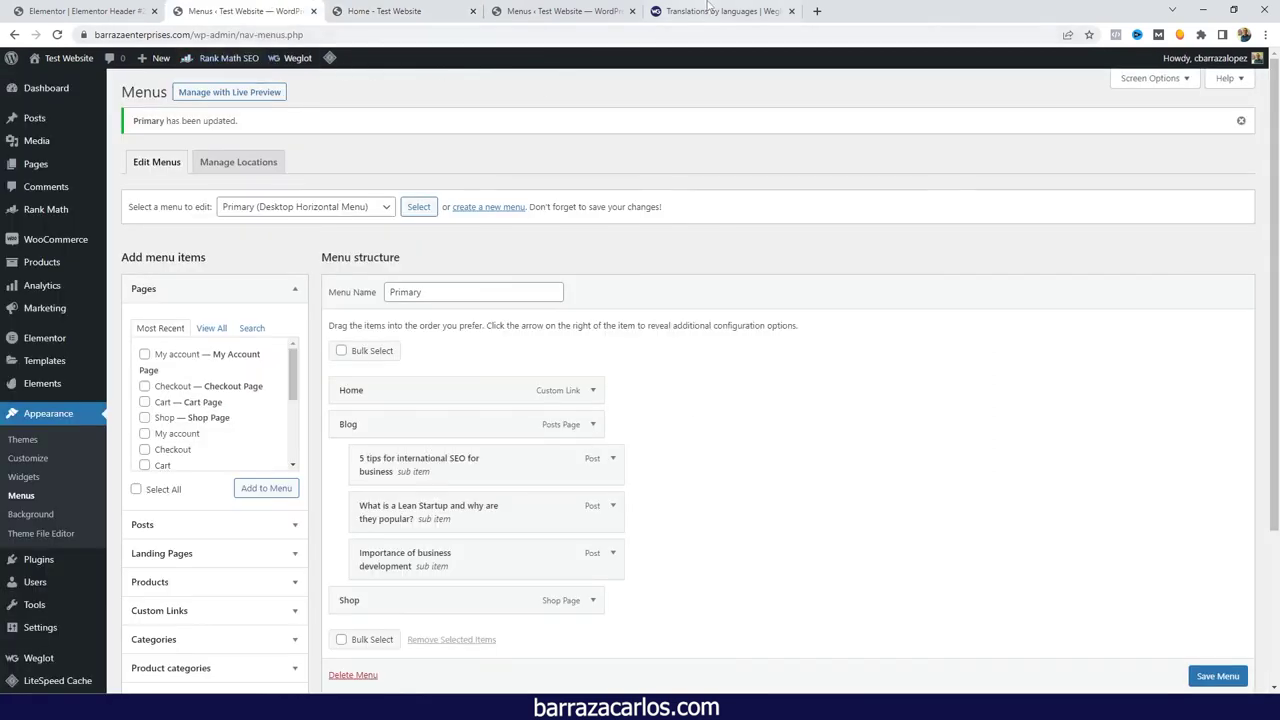
{"action": "left_click", "coordinate": [707, 8]}
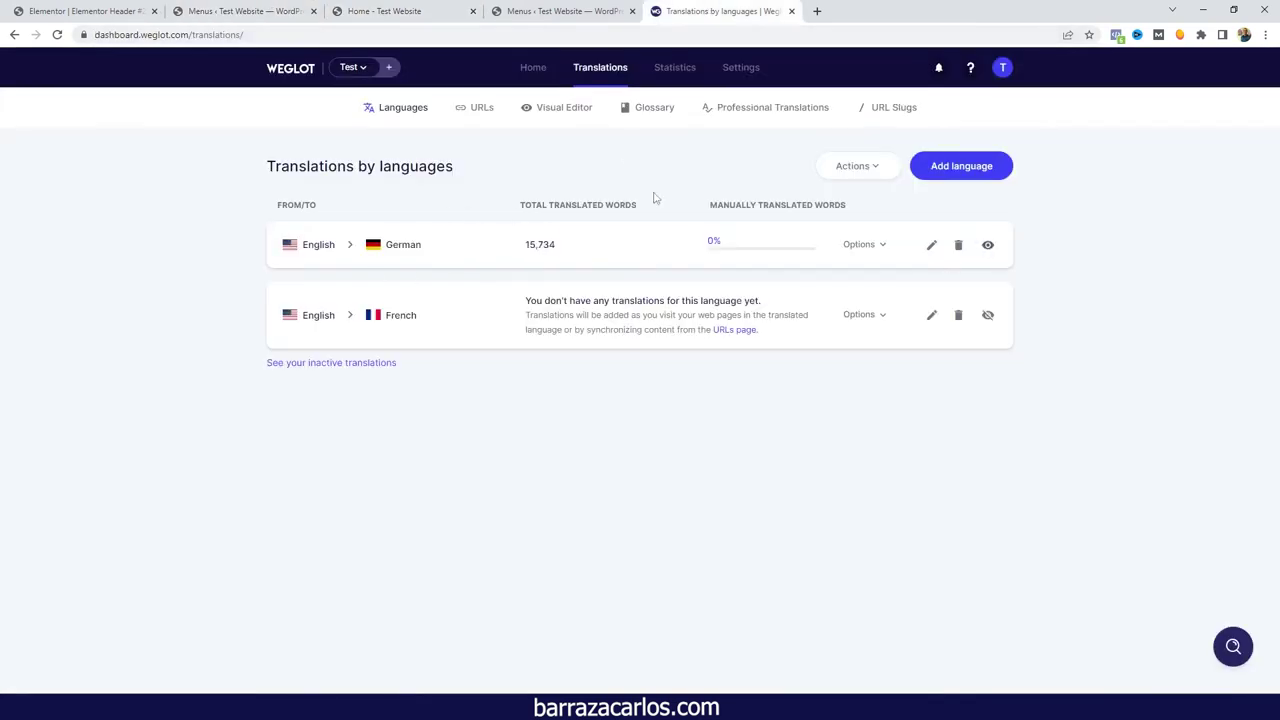
In the language switcher settings, change German's flag to the Switzerland flag.
{"action": "left_click", "coordinate": [738, 70]}
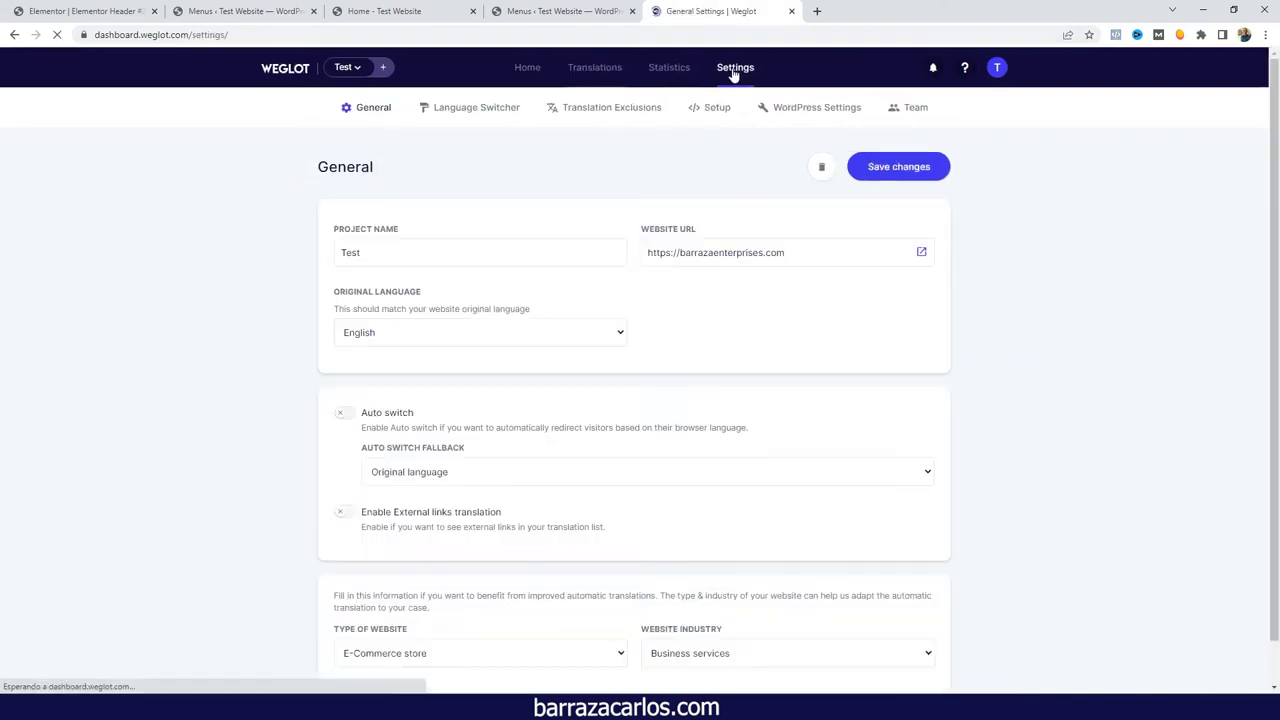
{"action": "left_click", "coordinate": [469, 120]}
{"action": "scroll", "coordinate": [639, 370], "scroll_direction": "down", "scroll_amount": 2}
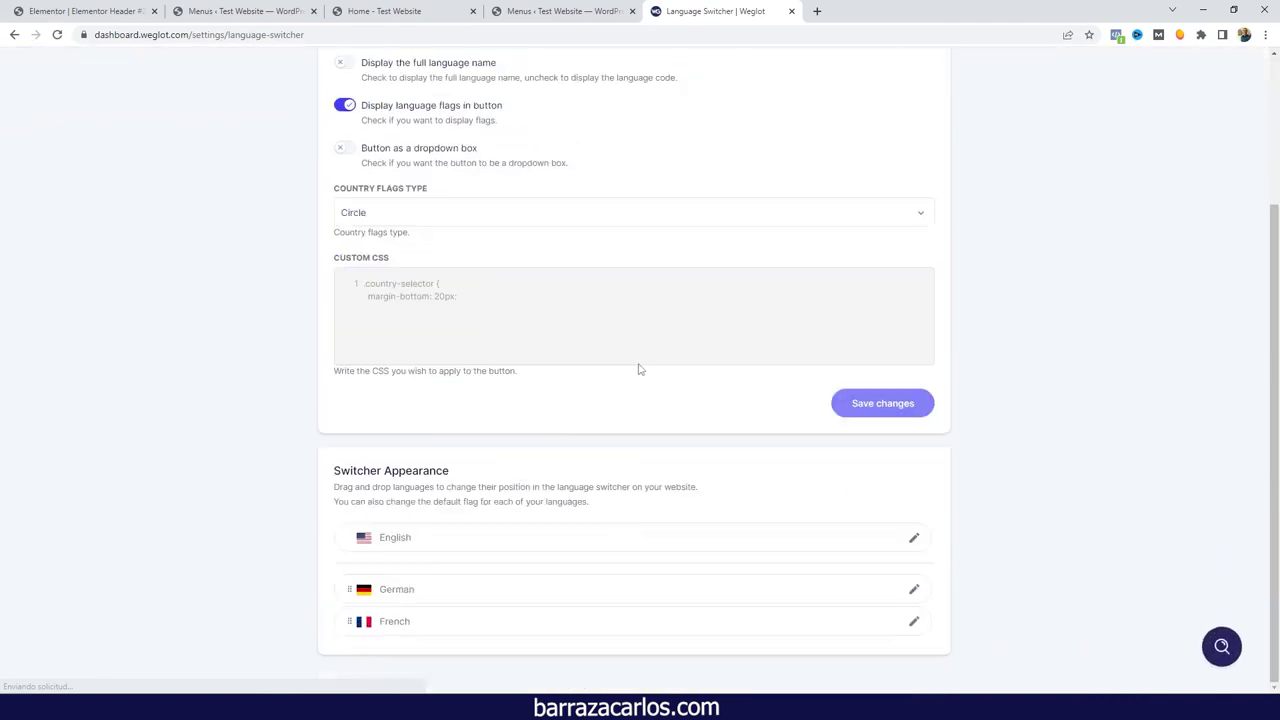
{"action": "left_click", "coordinate": [914, 591]}
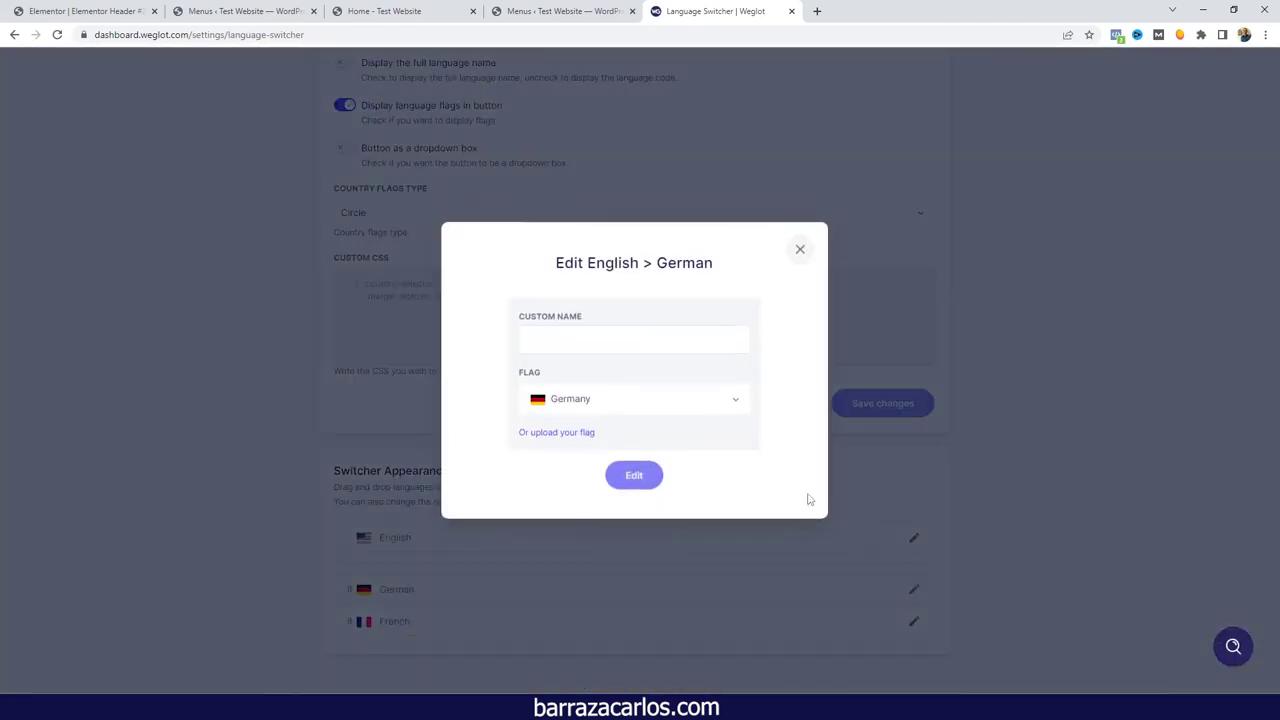
{"action": "left_click", "coordinate": [658, 396]}
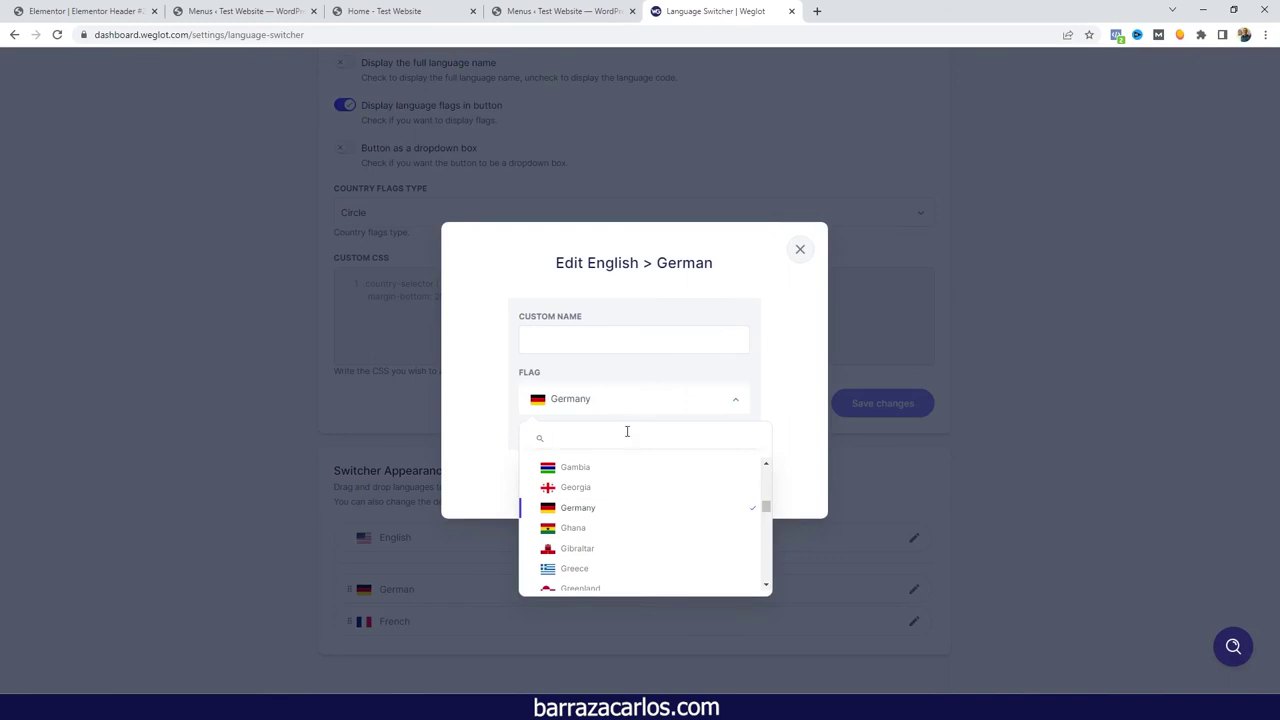
{"action": "type", "text": "swit"}
{"action": "left_click", "coordinate": [622, 463]}
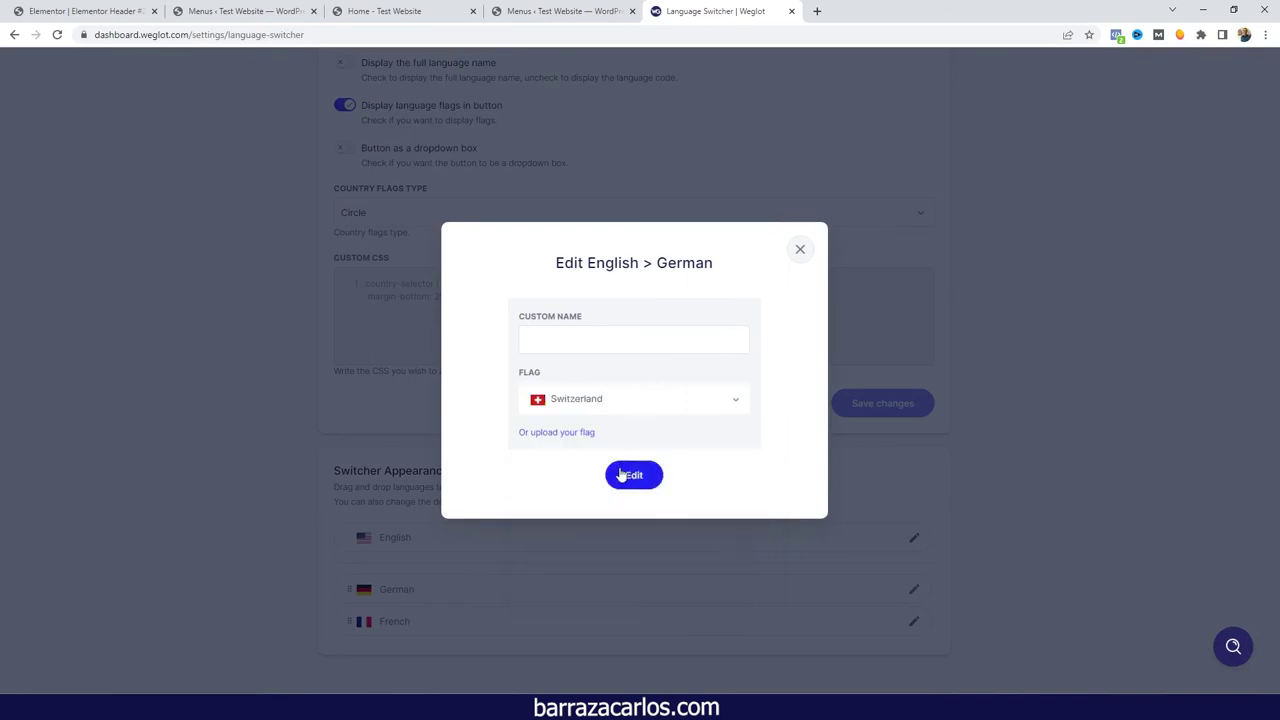
{"action": "left_click", "coordinate": [630, 474]}
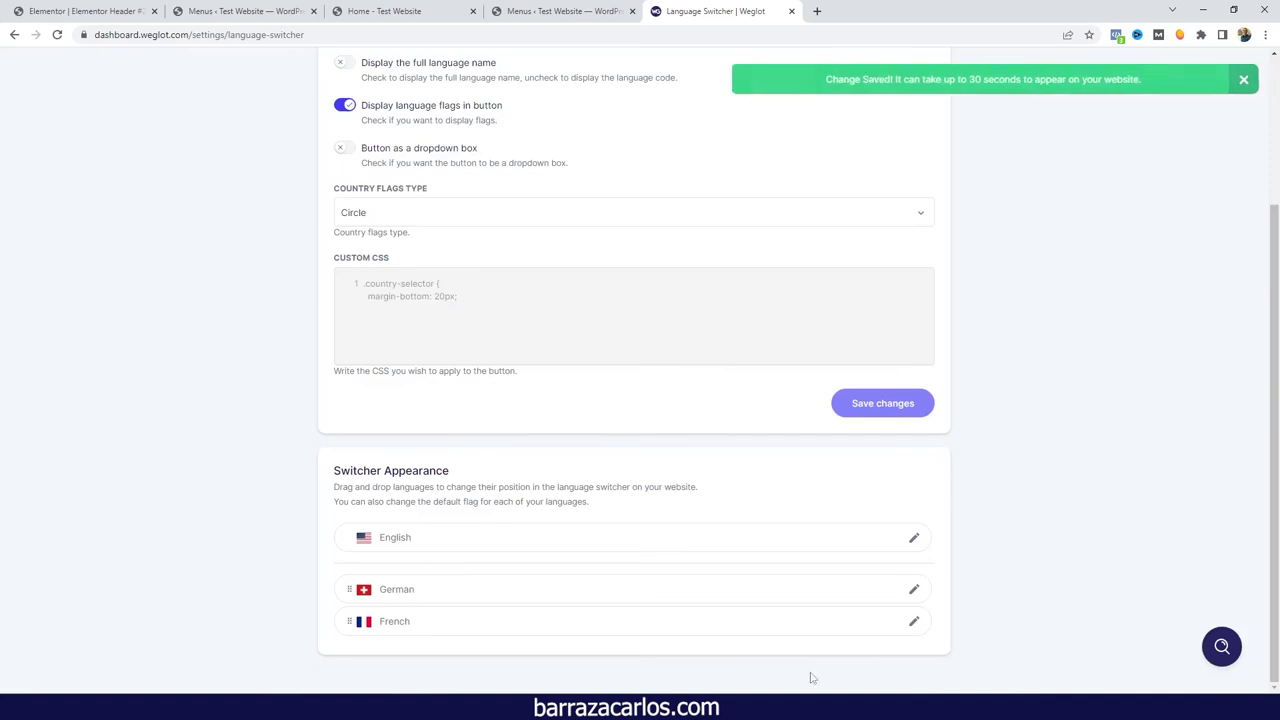
Make the switcher a dropdown with full language names and Rectangle mat flags, then save.
{"action": "scroll", "coordinate": [318, 378], "scroll_direction": "up", "scroll_amount": 2}
{"action": "scroll", "coordinate": [357, 203], "scroll_direction": "down", "scroll_amount": 1}
{"action": "scroll", "coordinate": [355, 203], "scroll_direction": "up", "scroll_amount": 2}
{"action": "left_click", "coordinate": [344, 217]}
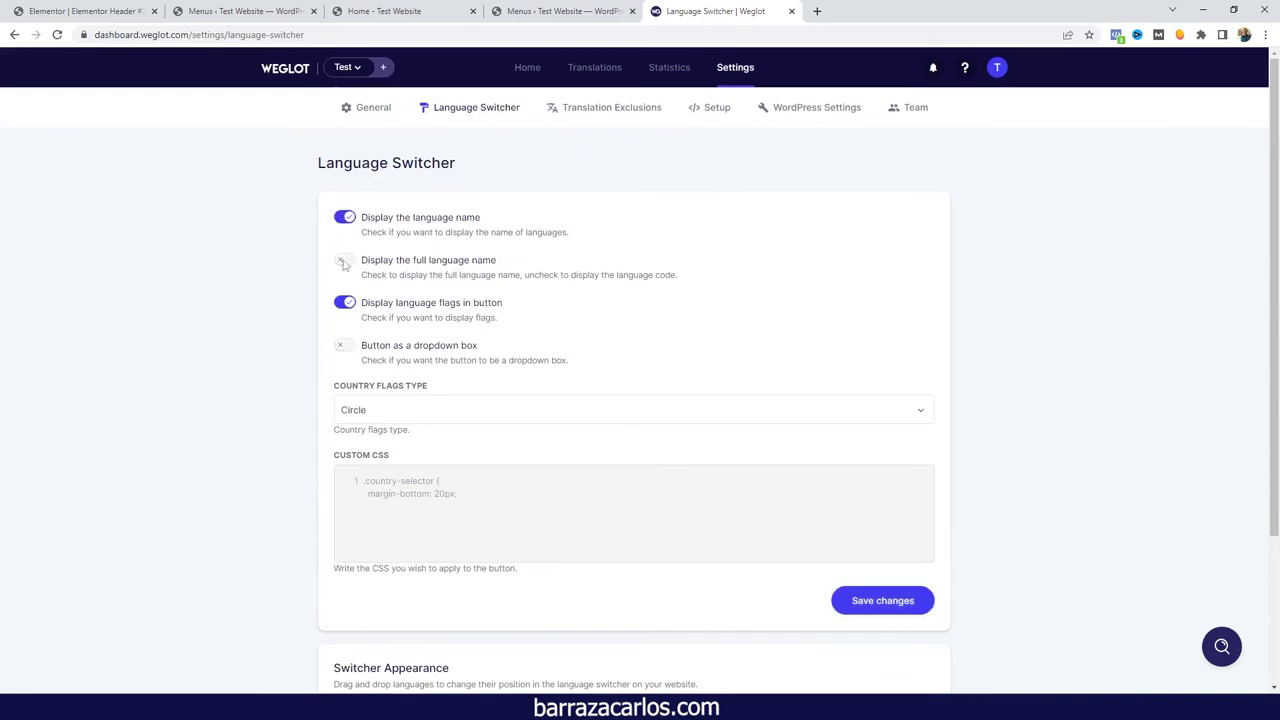
{"action": "left_click", "coordinate": [343, 262]}
{"action": "left_click", "coordinate": [379, 406]}
{"action": "left_click", "coordinate": [394, 450]}
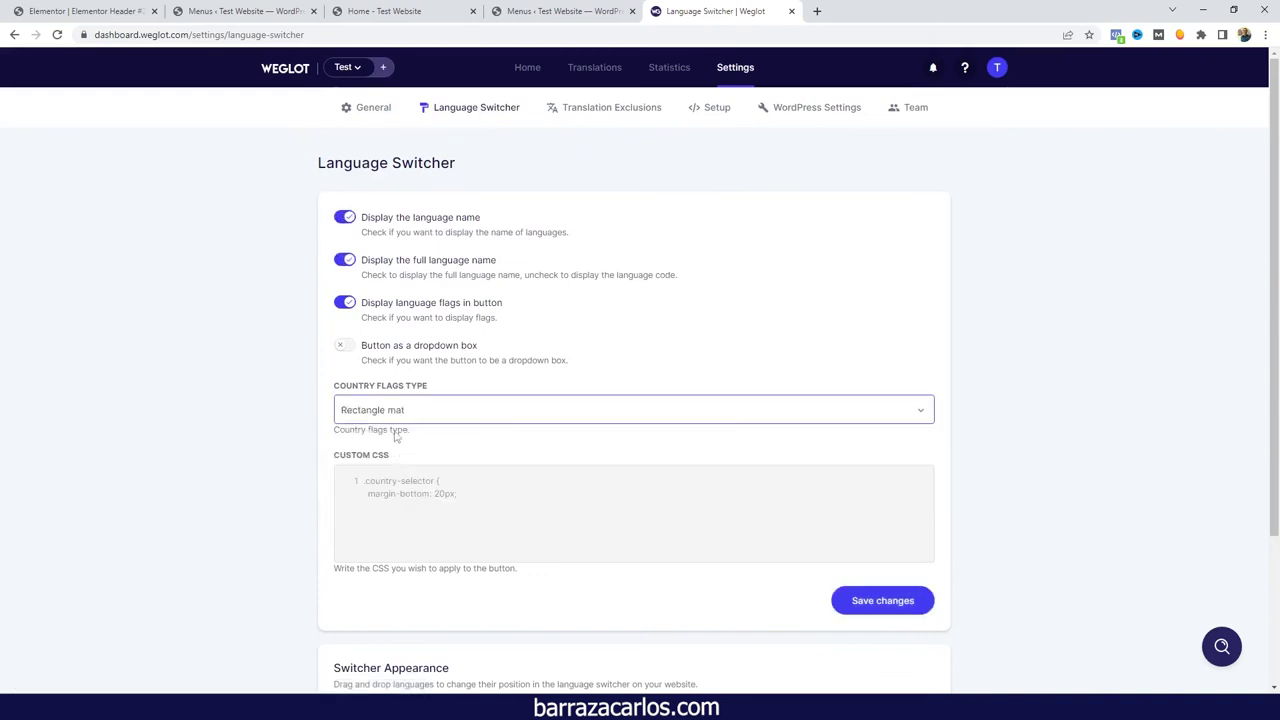
{"action": "left_click", "coordinate": [345, 345]}
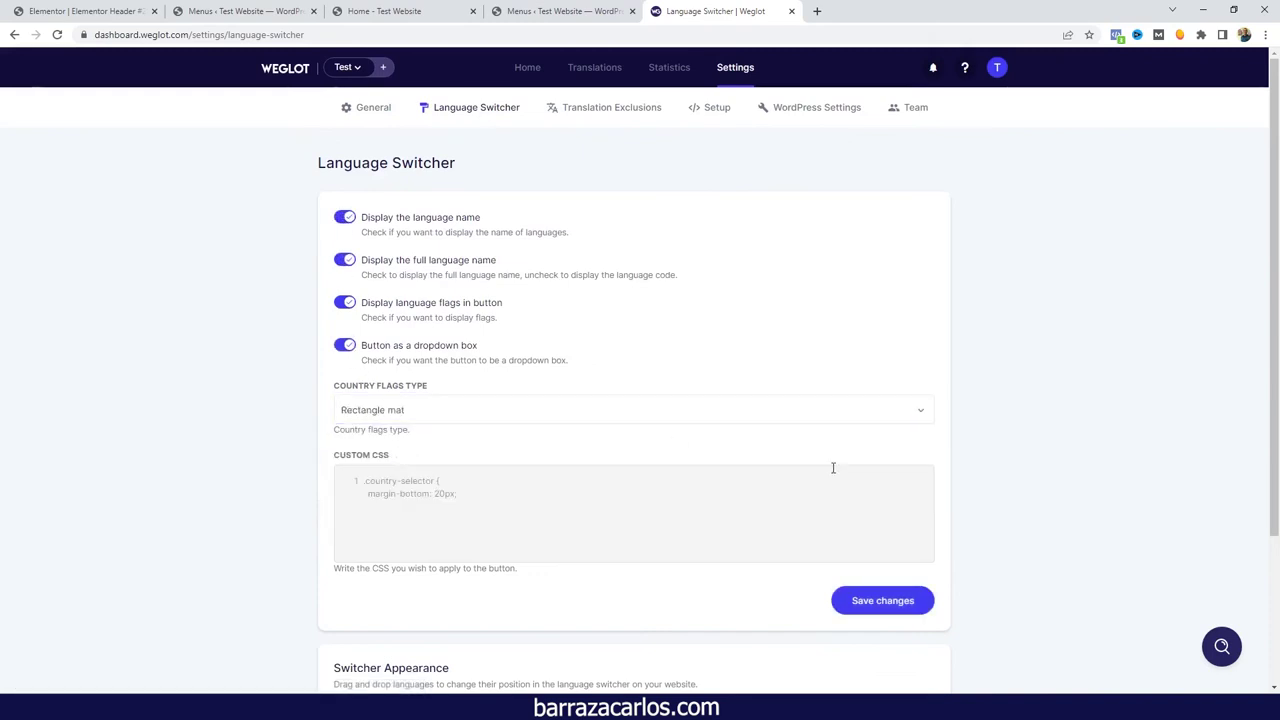
{"action": "left_click", "coordinate": [889, 606]}
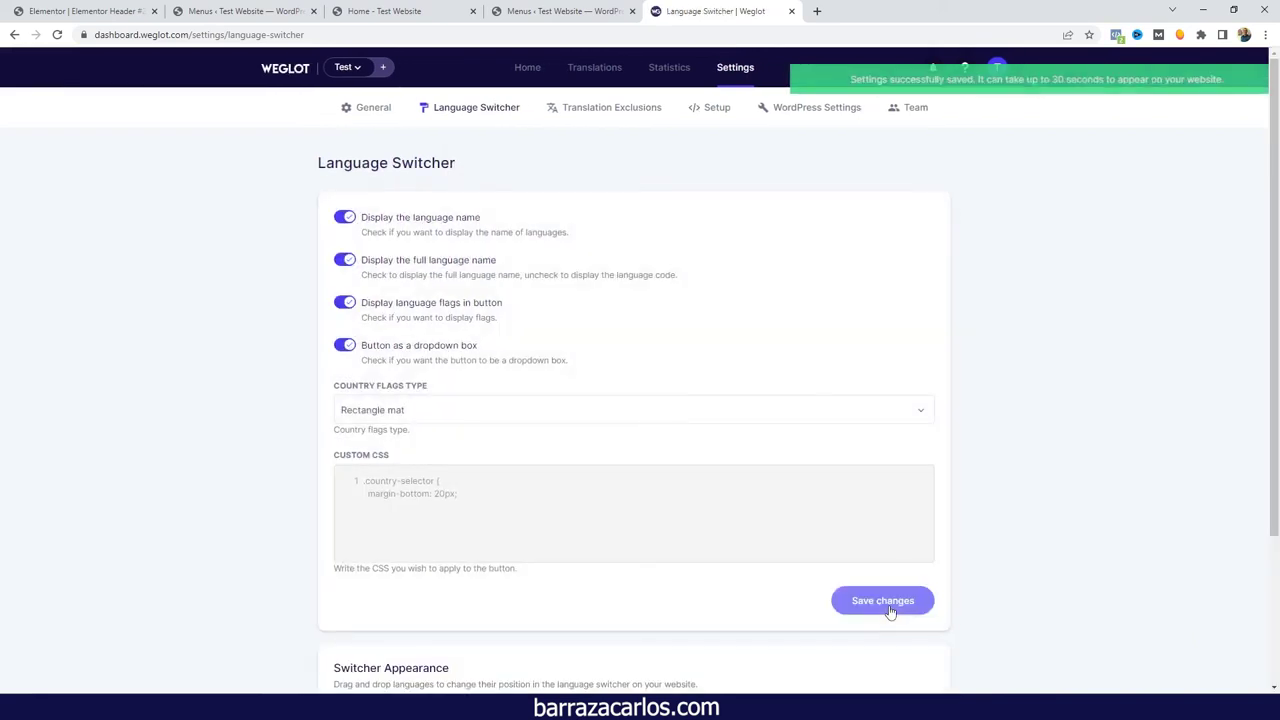
{"action": "left_click", "coordinate": [385, 11]}
Expand the homepage language switcher to check Deutsch with a Swiss flag, Français and English.
{"action": "left_click", "coordinate": [1200, 681]}
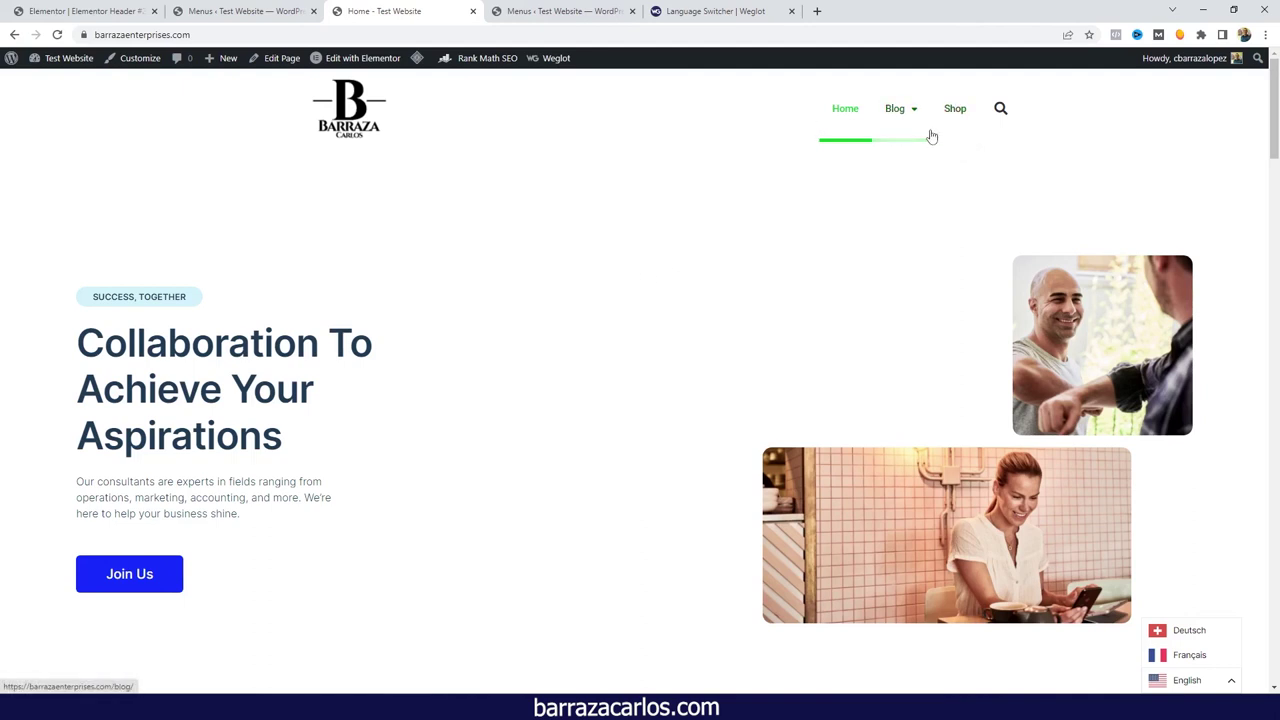
{"action": "mouse_move", "coordinate": [882, 136]}
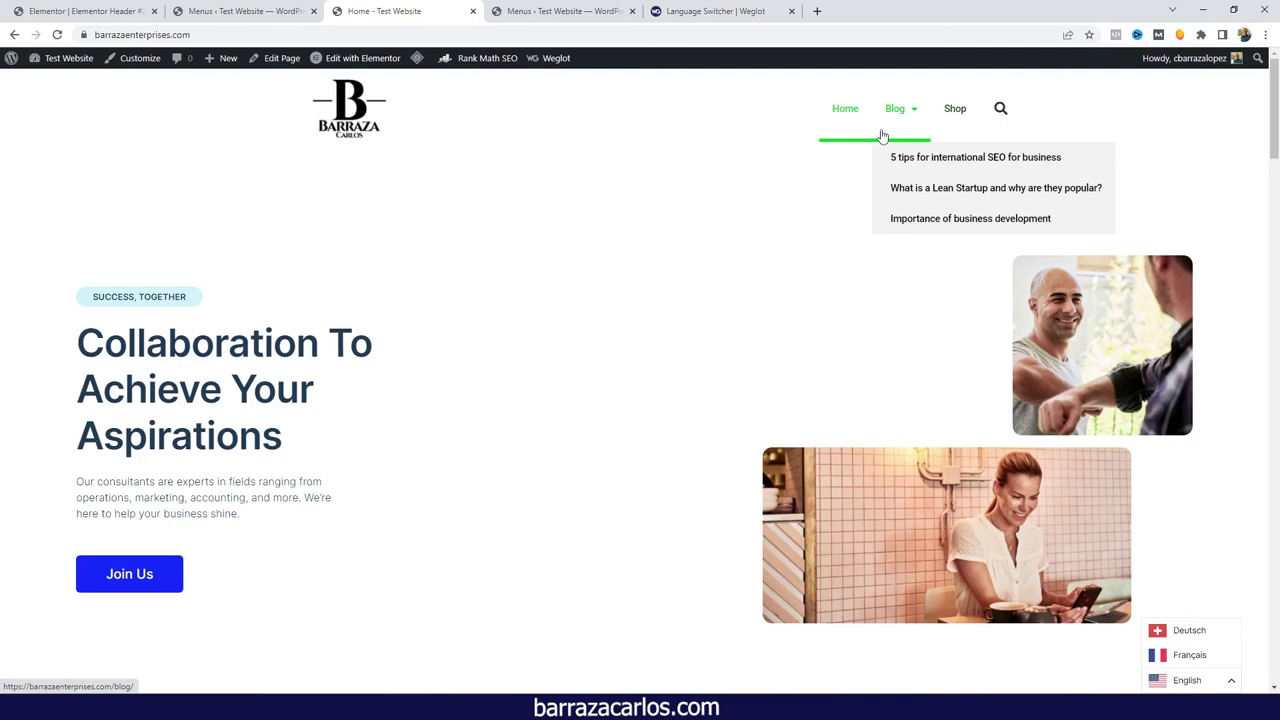